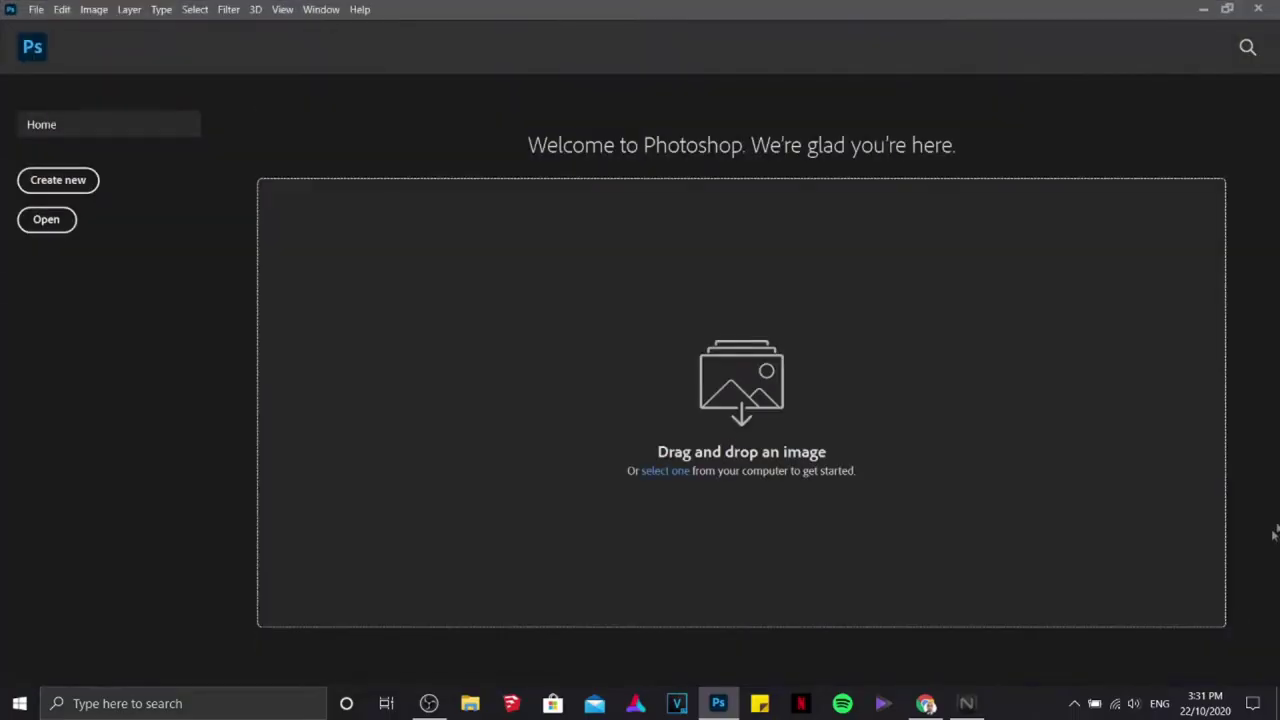
# Open the castle photo 1.jpg (1360 × 785 px) from the Open dialog
pyautogui.click(36, 9)
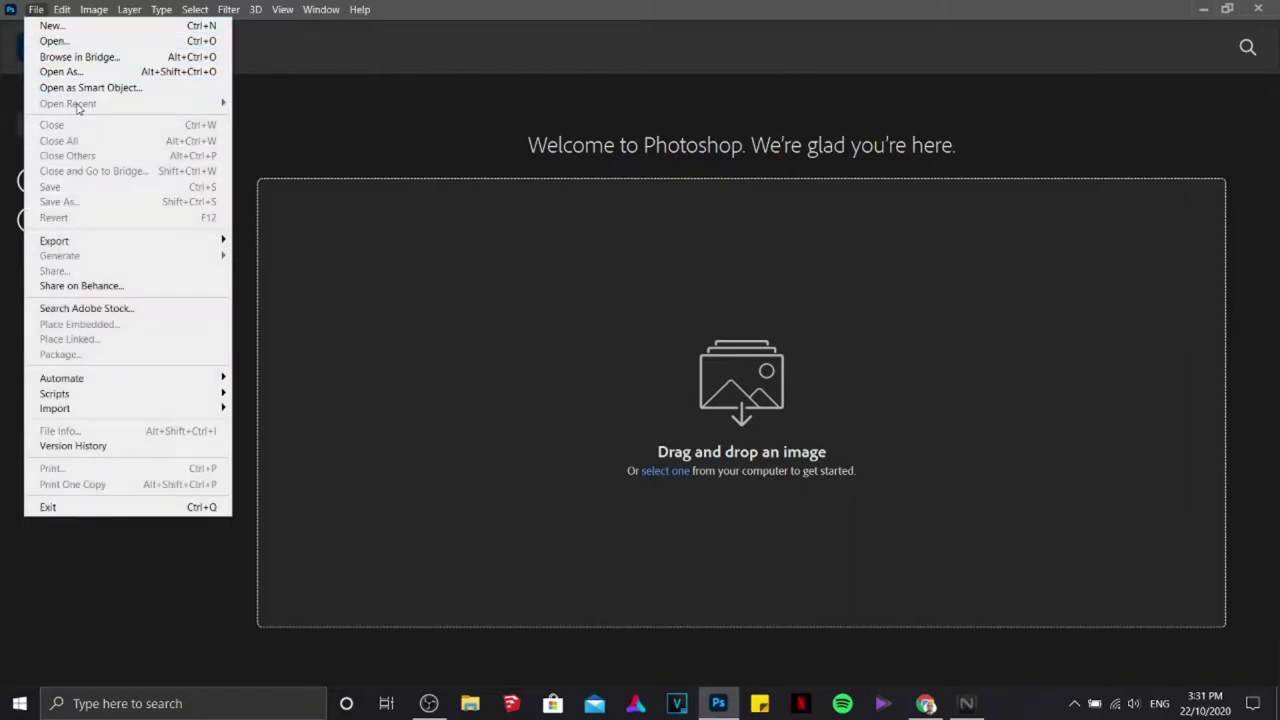
pyautogui.click(346, 143)
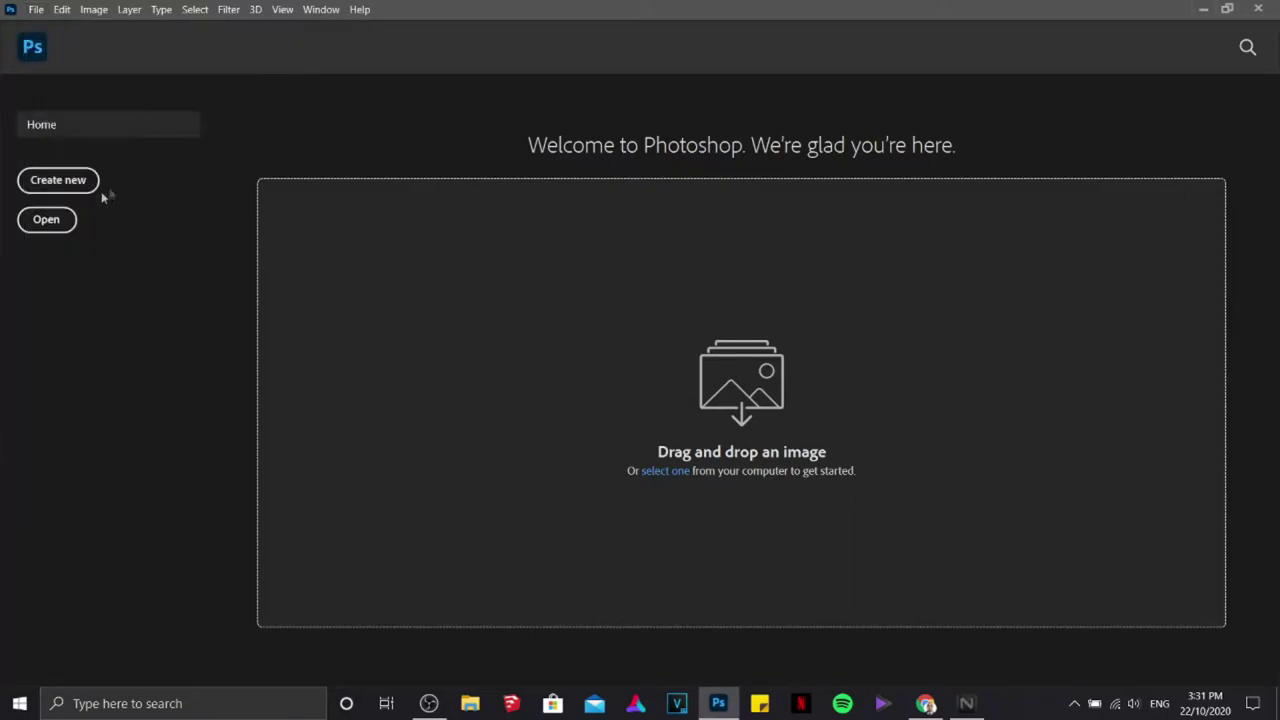
pyautogui.click(55, 219)
pyautogui.click(175, 140)
pyautogui.doubleClick(175, 140)
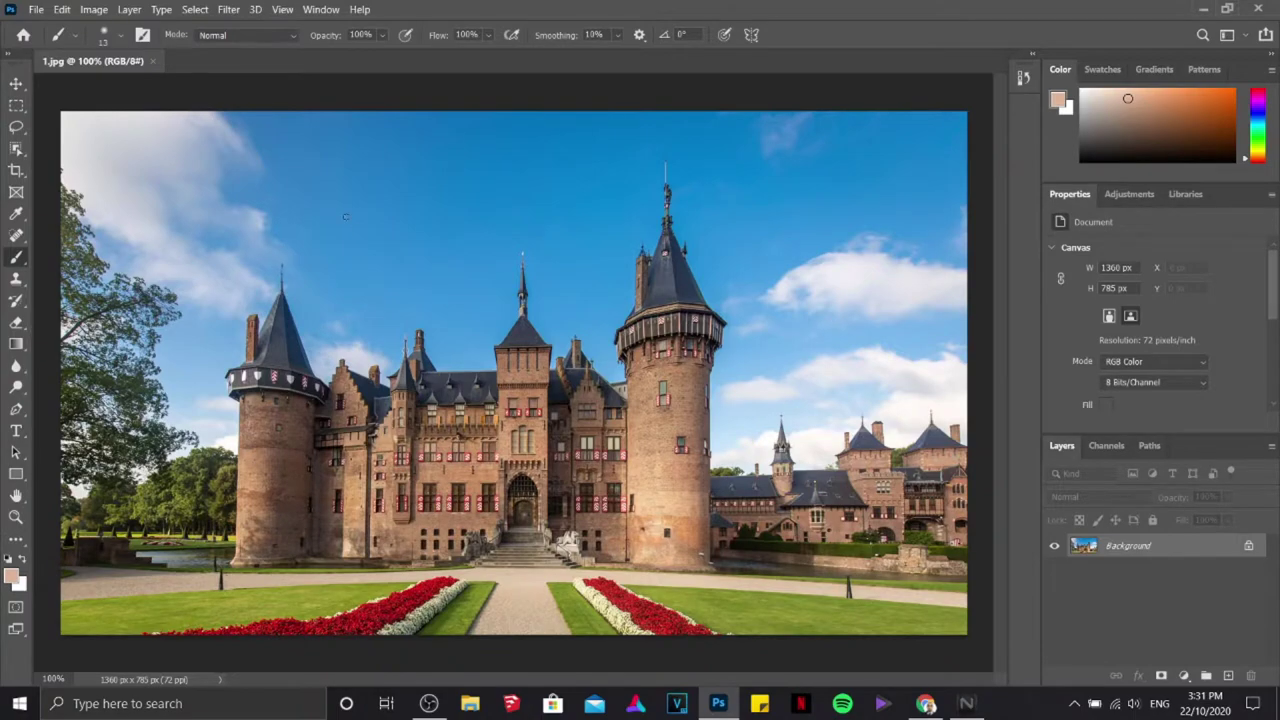
pyautogui.click(62, 9)
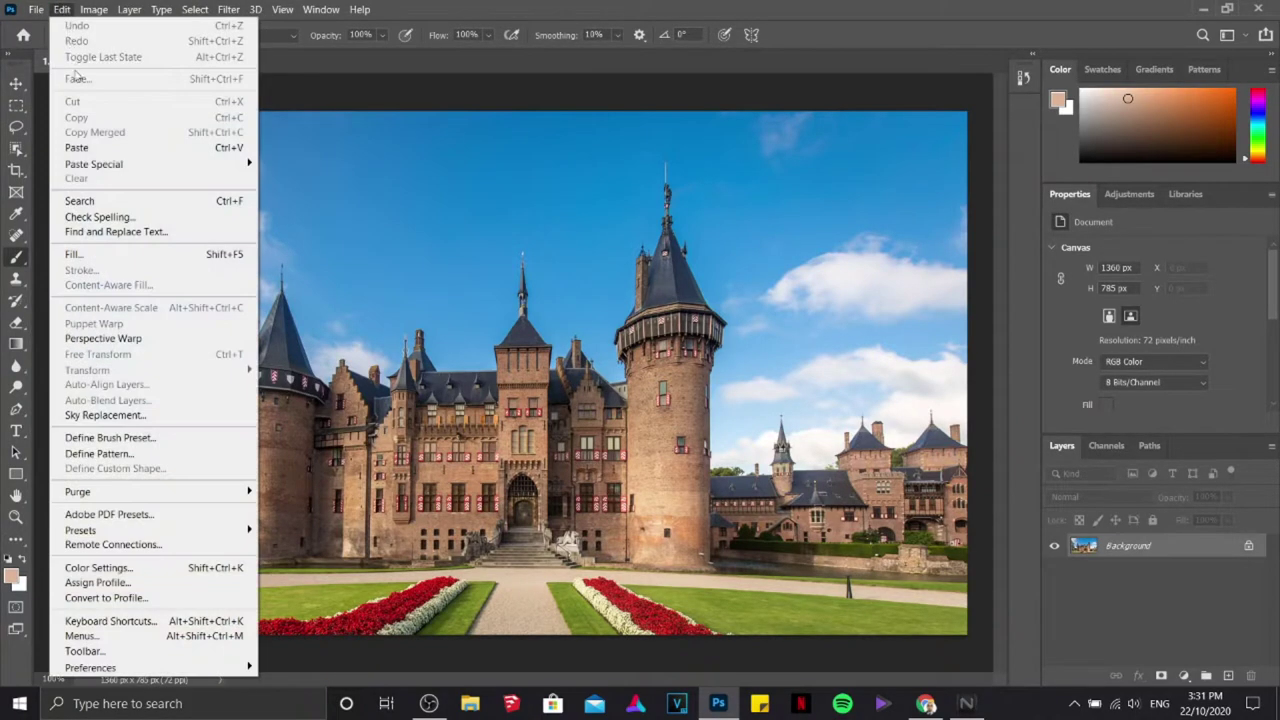
# Start Sky Replacement and choose a warm sunset sky from the presets
pyautogui.click(112, 416)
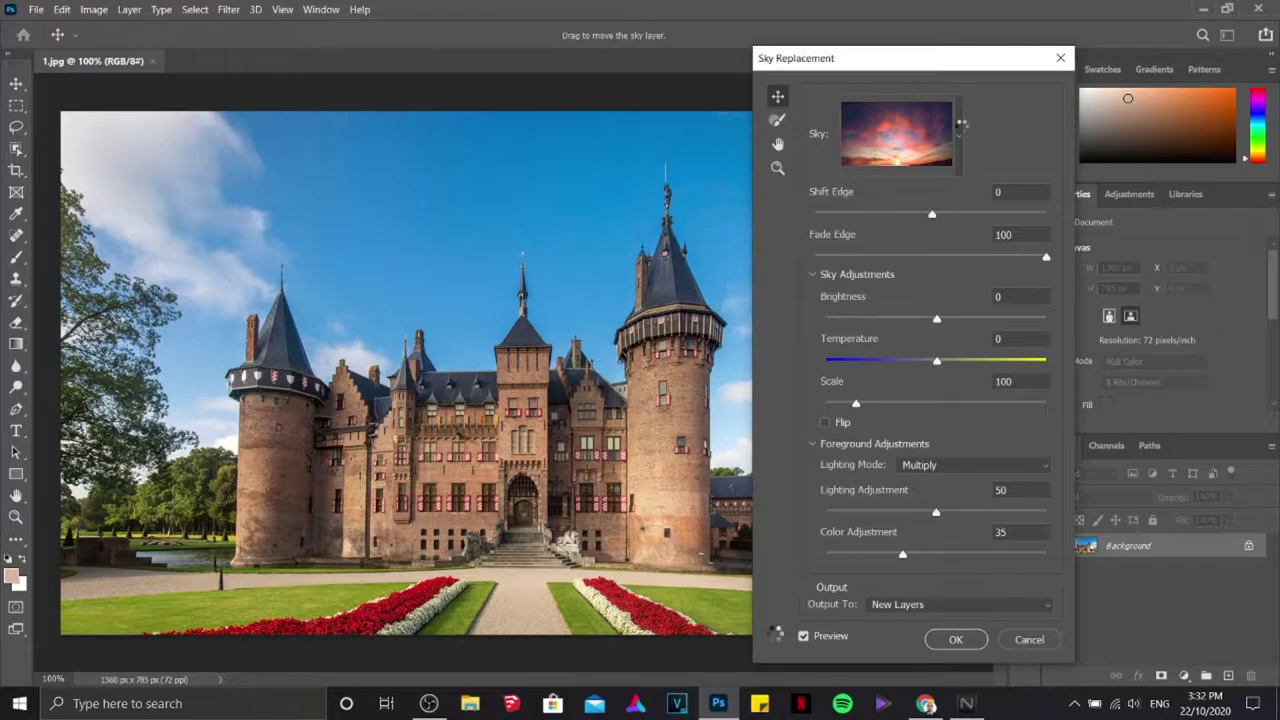
pyautogui.click(961, 127)
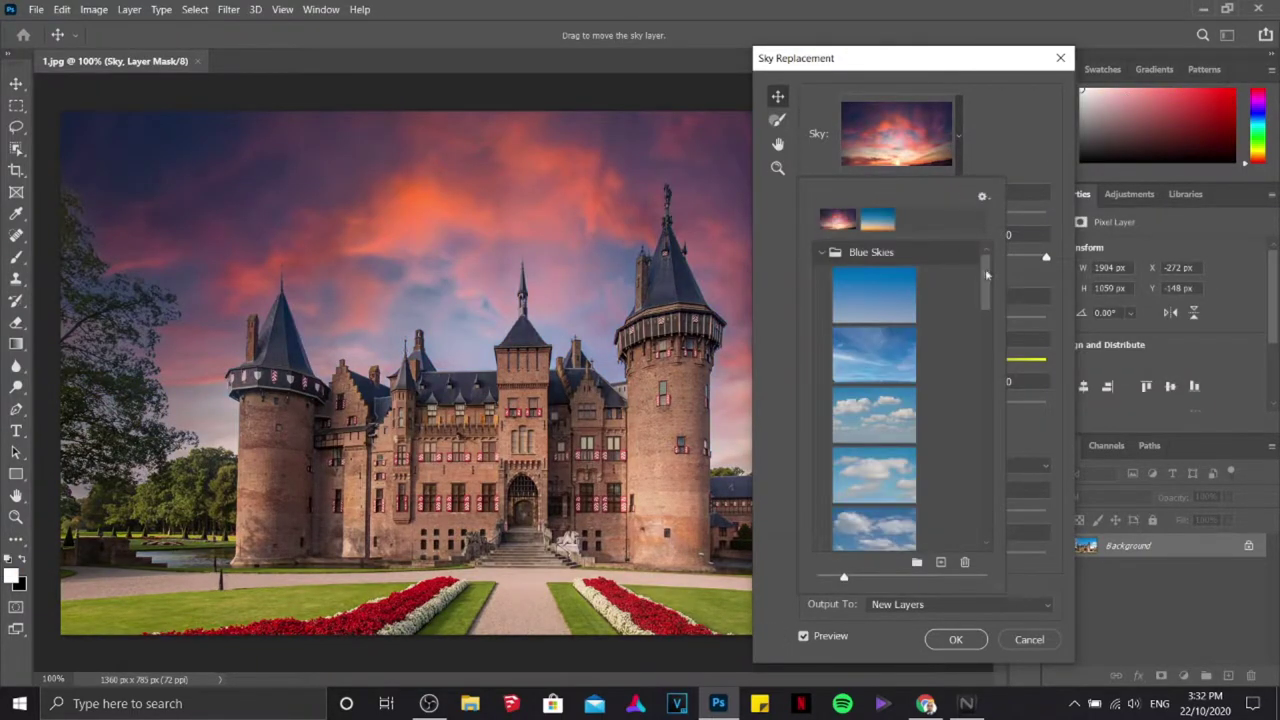
pyautogui.moveTo(988, 276); pyautogui.dragTo(982, 464)
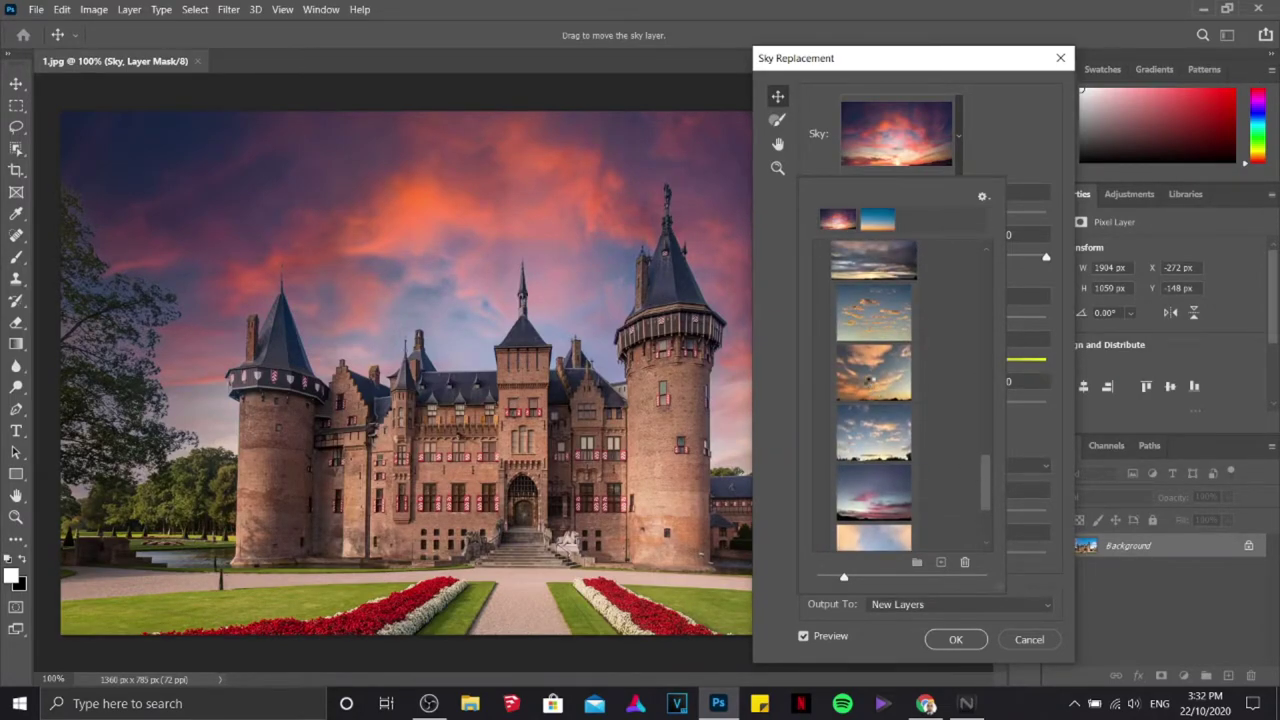
pyautogui.click(870, 382)
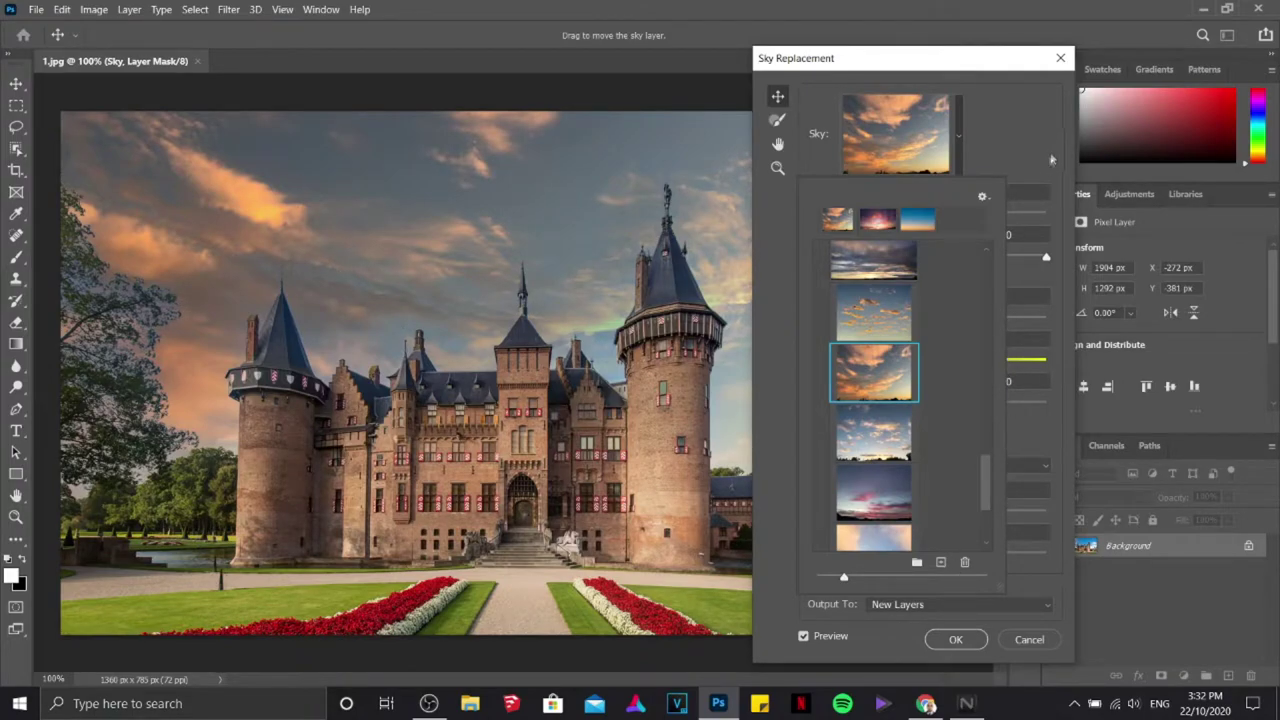
pyautogui.click(1018, 172)
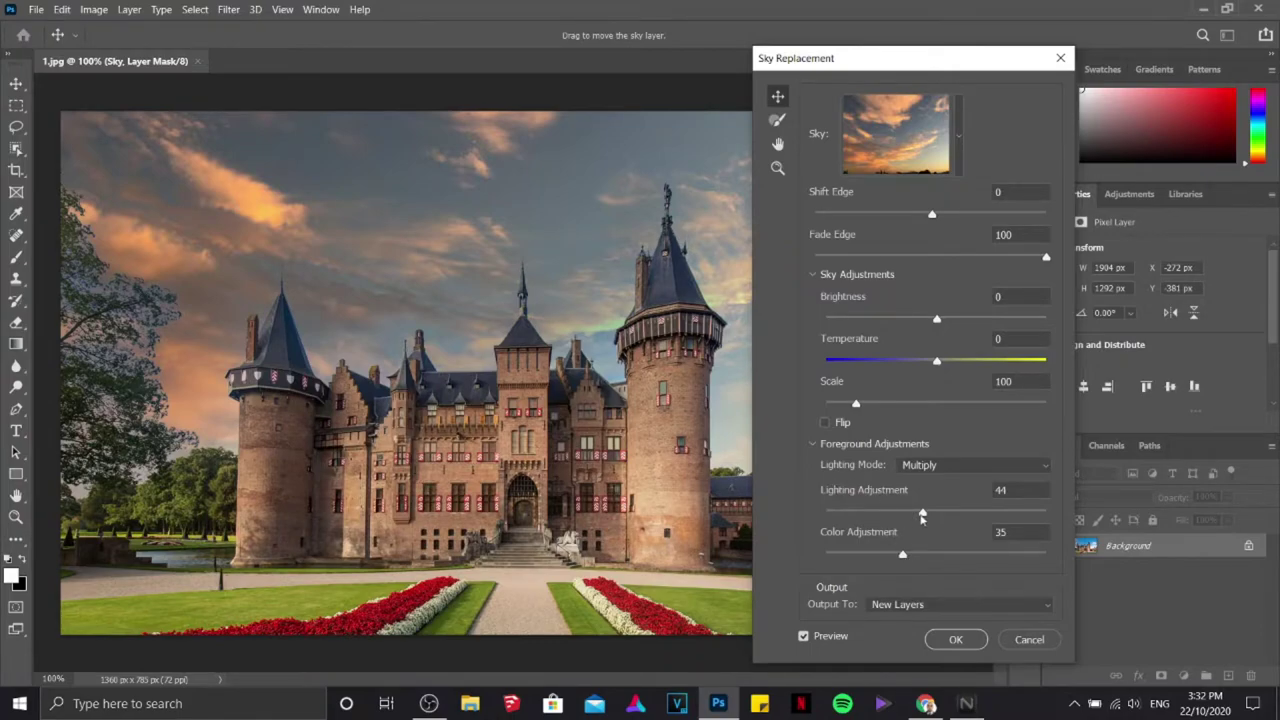
# Set foreground lighting to 61, raise colour adjustment, and apply the sky replacement
pyautogui.moveTo(927, 511); pyautogui.dragTo(959, 512)
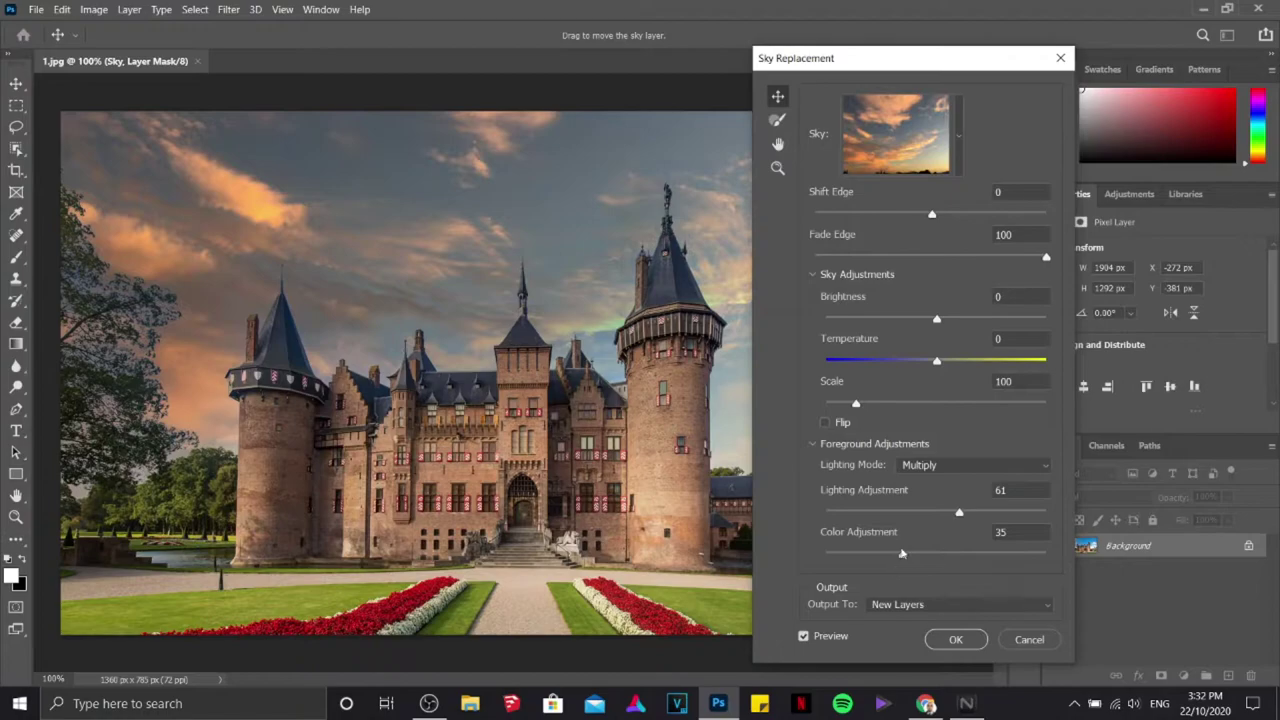
pyautogui.moveTo(903, 554)
pyautogui.mouseDown()
pyautogui.moveTo(959, 560)
pyautogui.moveTo(927, 558)
pyautogui.mouseUp()
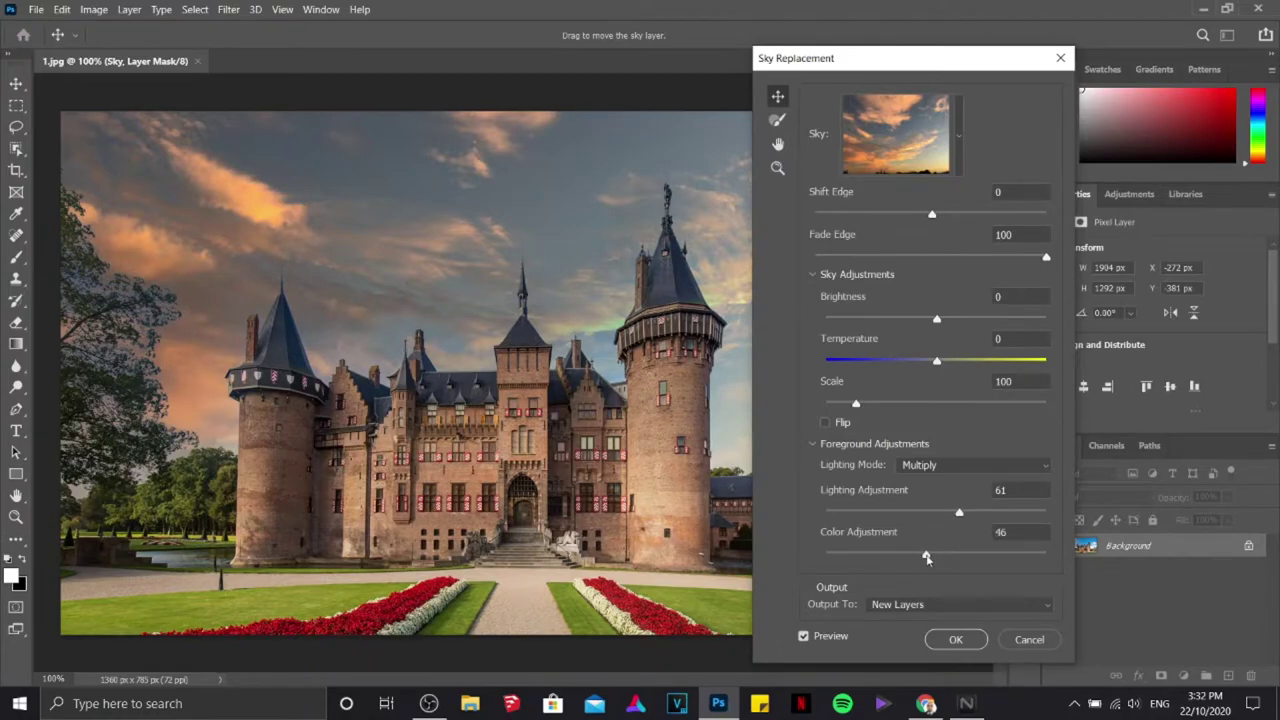
pyautogui.click(943, 641)
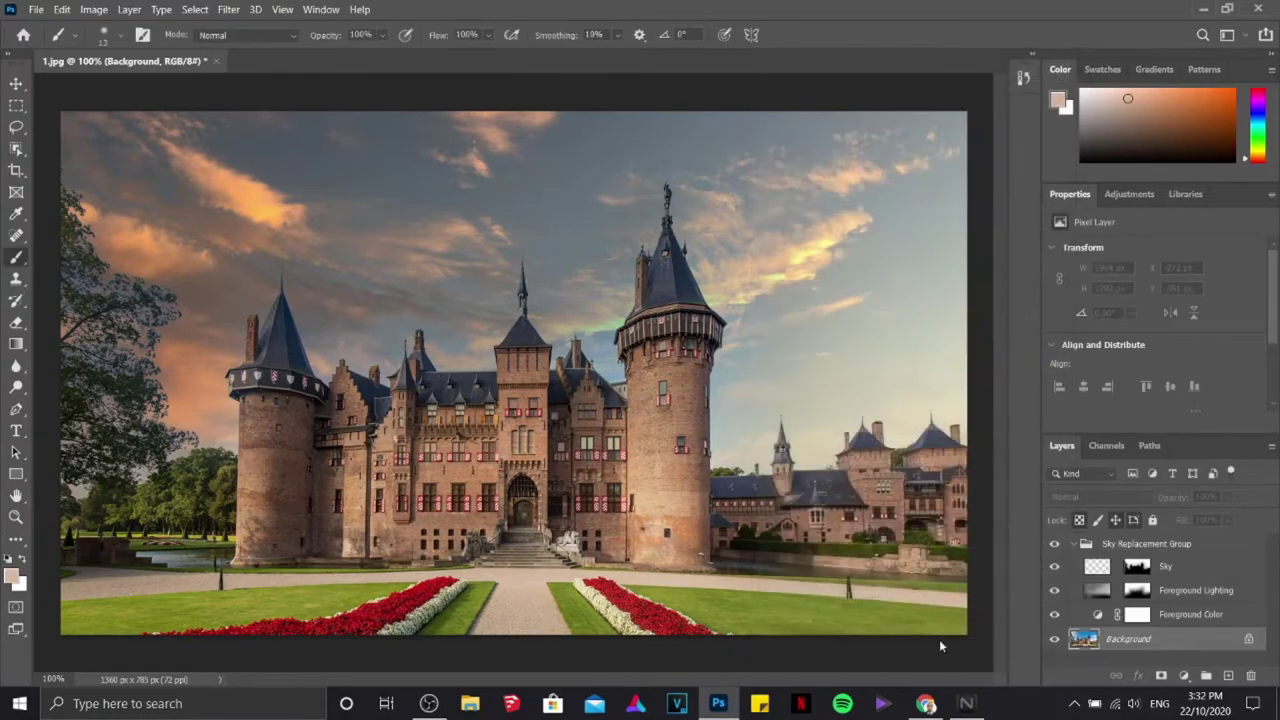
# Toggle the Sky and Foreground Color layers to compare with the original, then close 1.jpg
pyautogui.click(1090, 594)
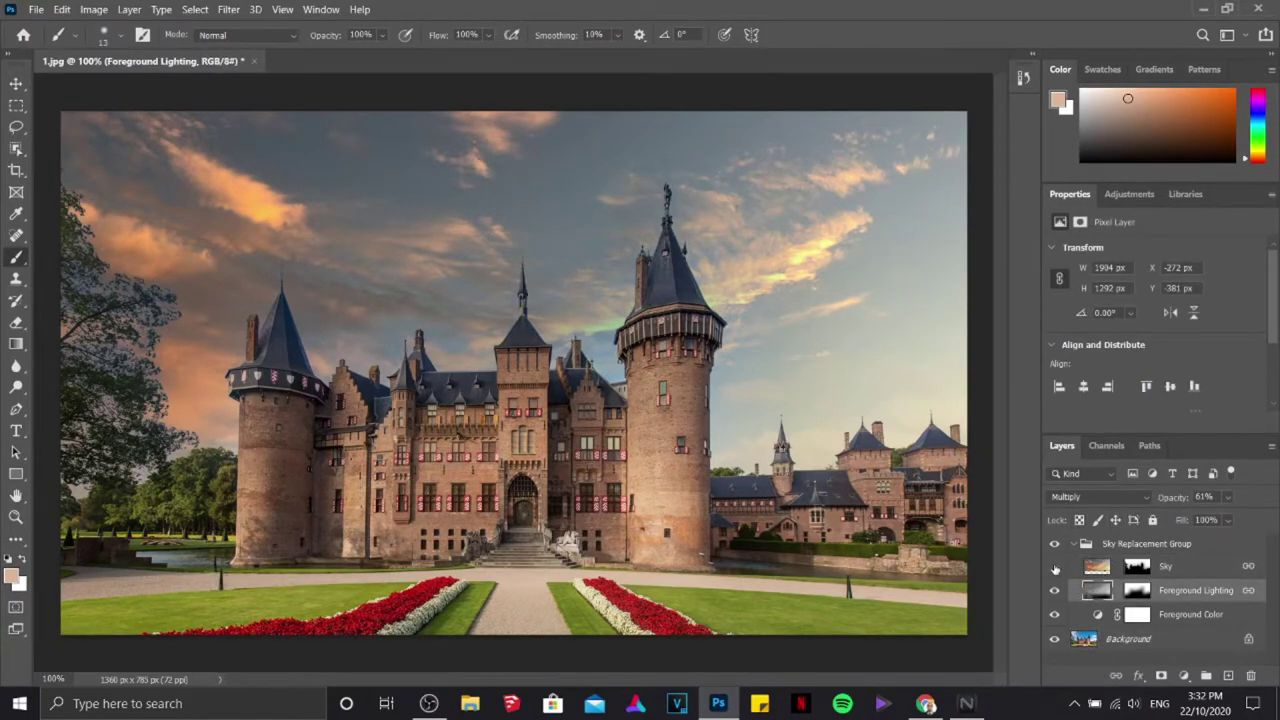
pyautogui.click(1054, 567)
pyautogui.click(1054, 567)
pyautogui.click(1054, 567)
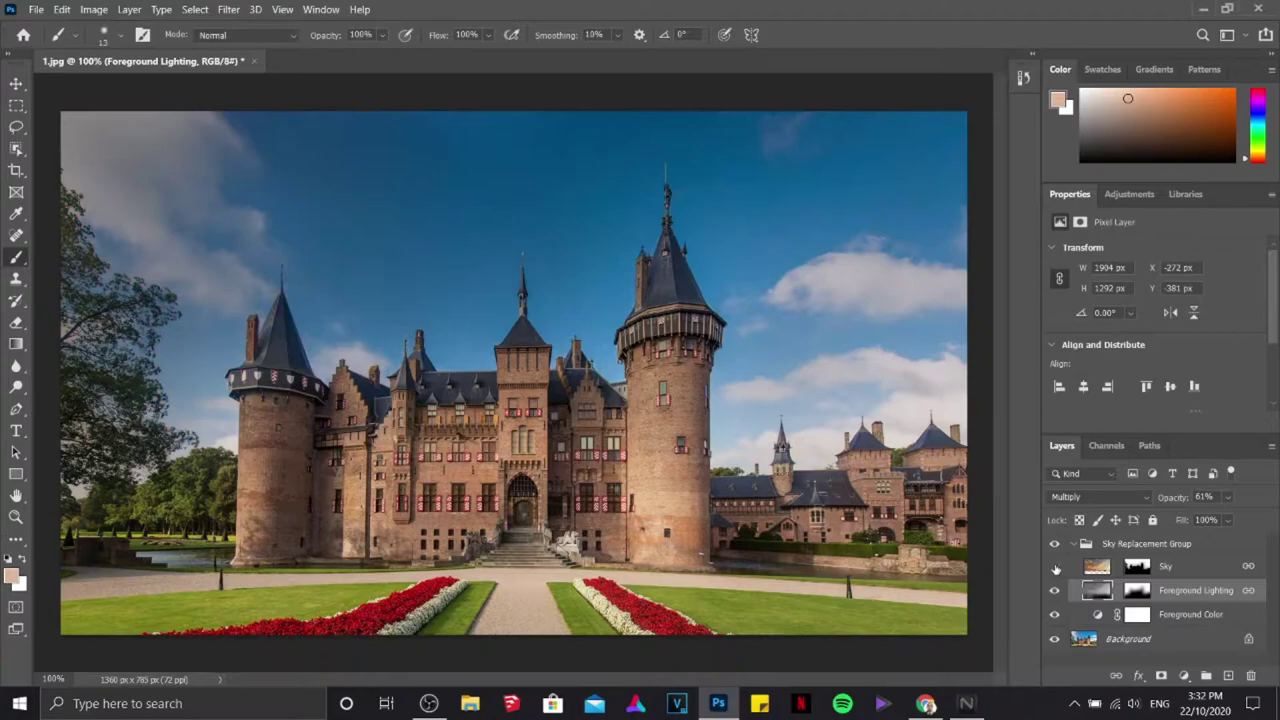
pyautogui.click(1054, 567)
pyautogui.click(1055, 616)
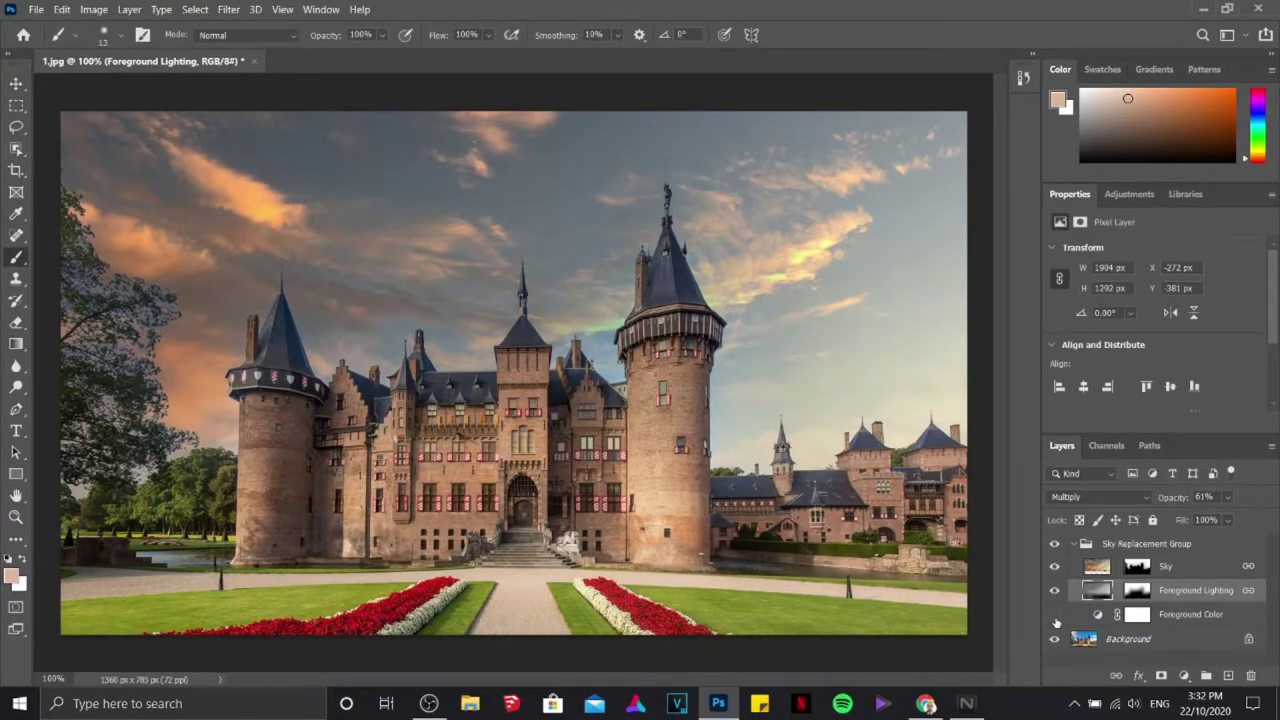
pyautogui.click(1055, 616)
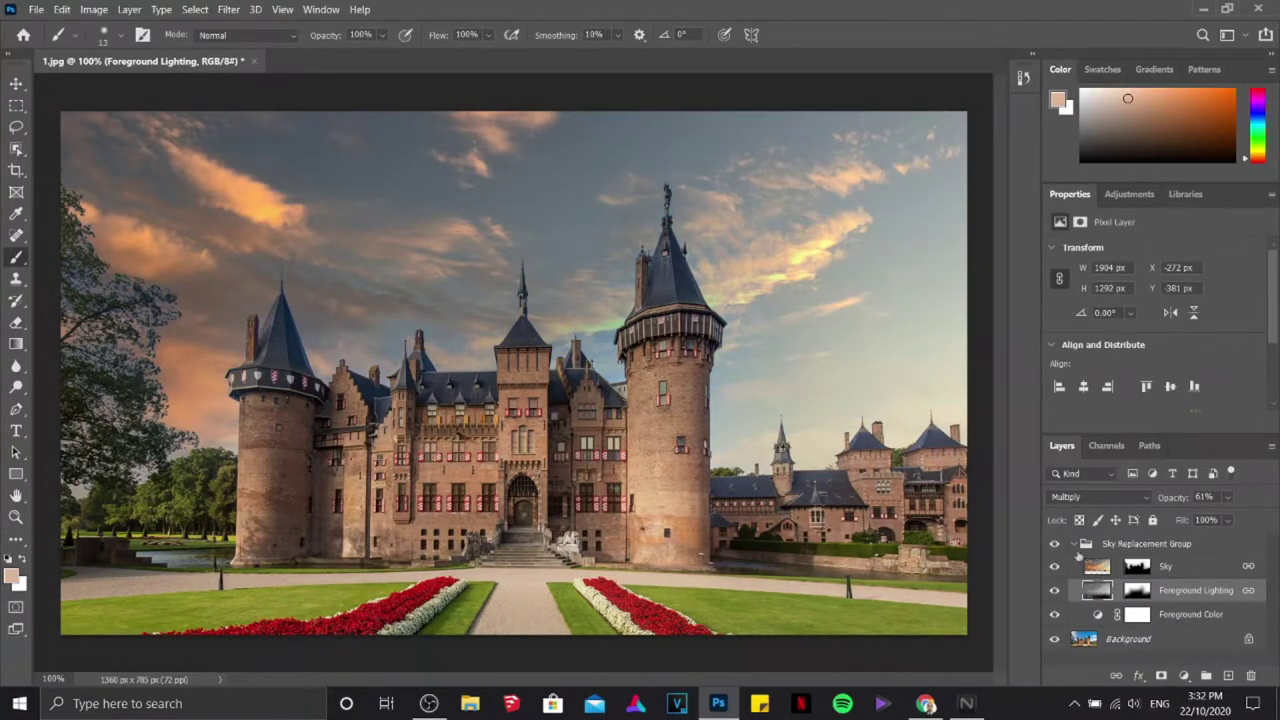
pyautogui.click(1119, 545)
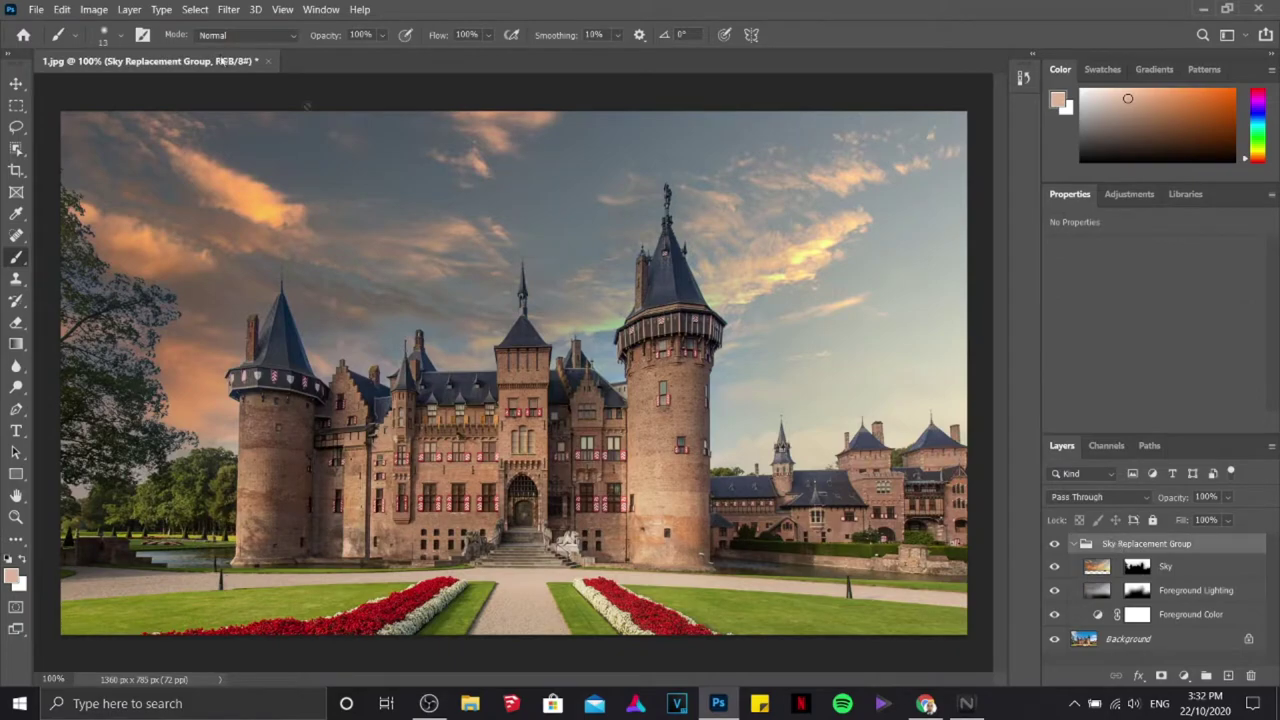
pyautogui.click(268, 63)
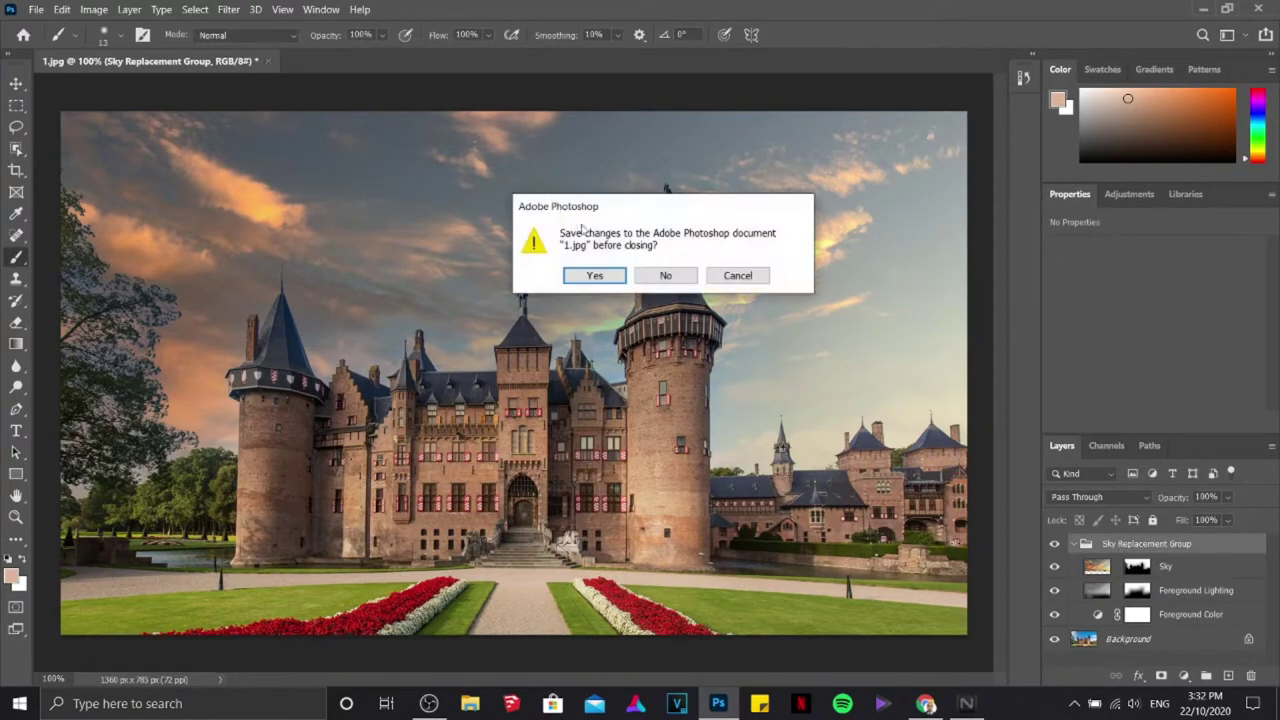
# Discard the castle edits and open 3.png, the girl carrying a teddy bear
pyautogui.click(668, 278)
pyautogui.click(36, 9)
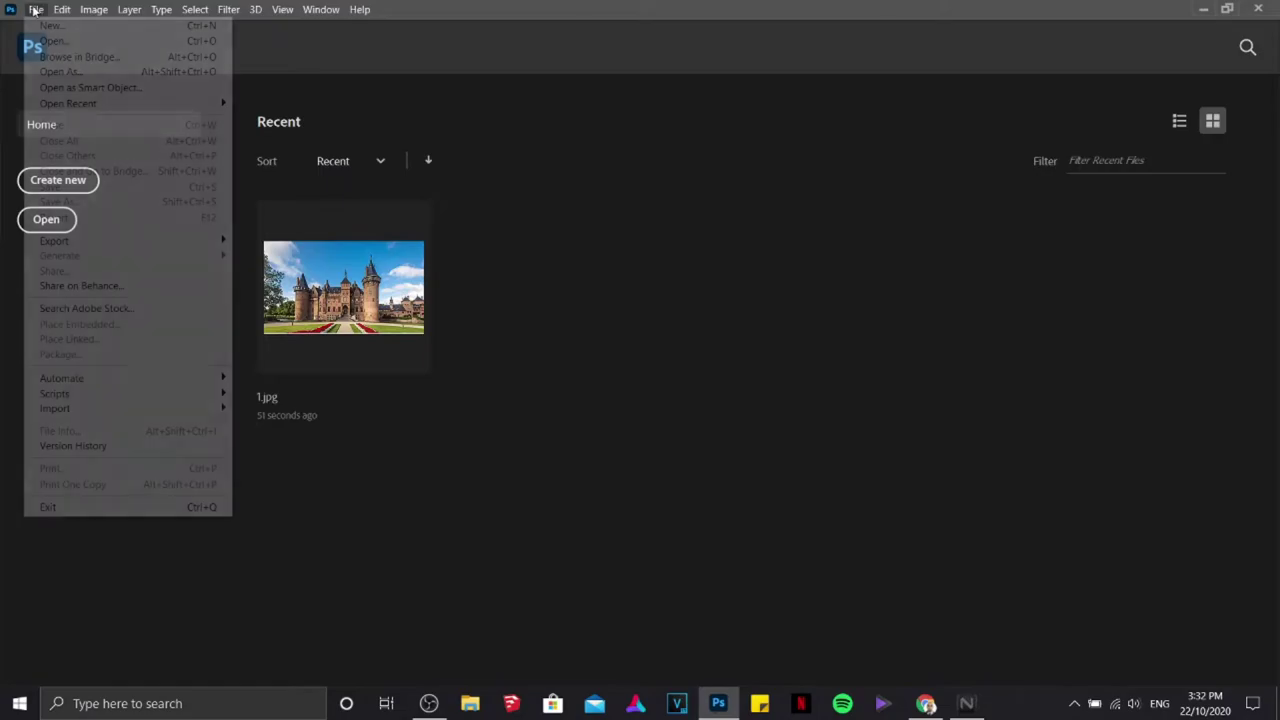
pyautogui.click(57, 40)
pyautogui.doubleClick(386, 135)
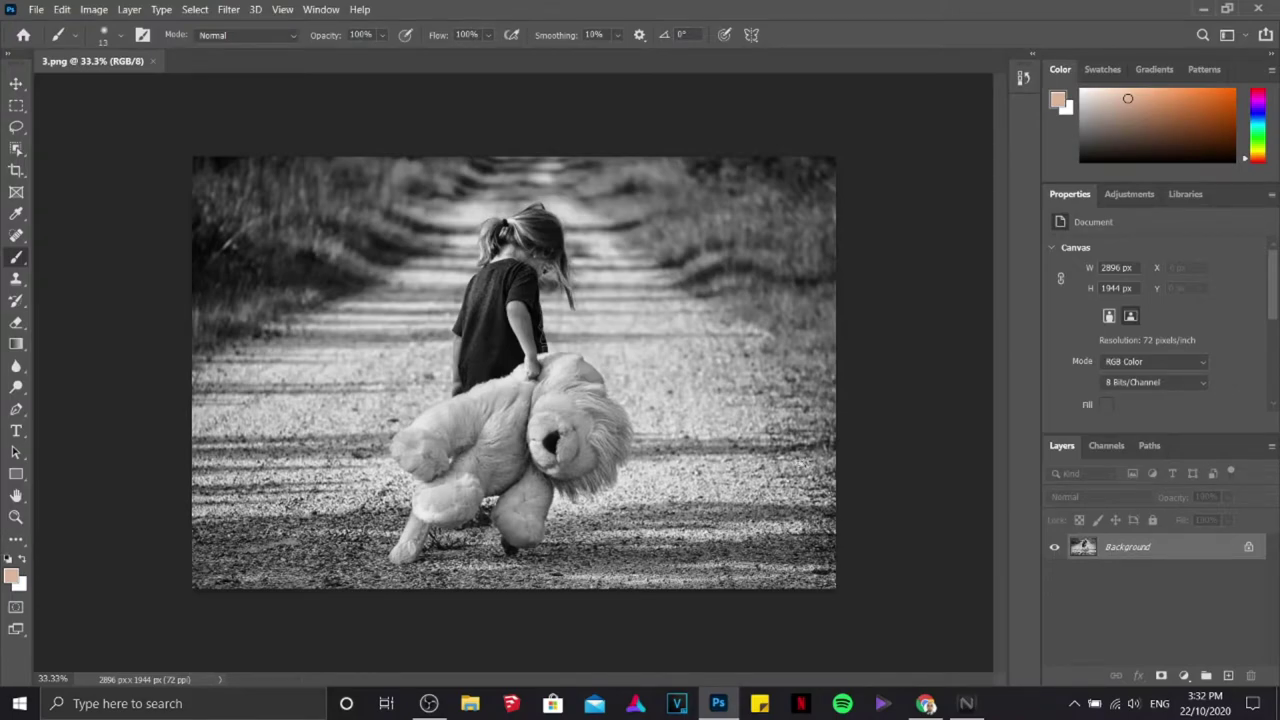
pyautogui.click(224, 10)
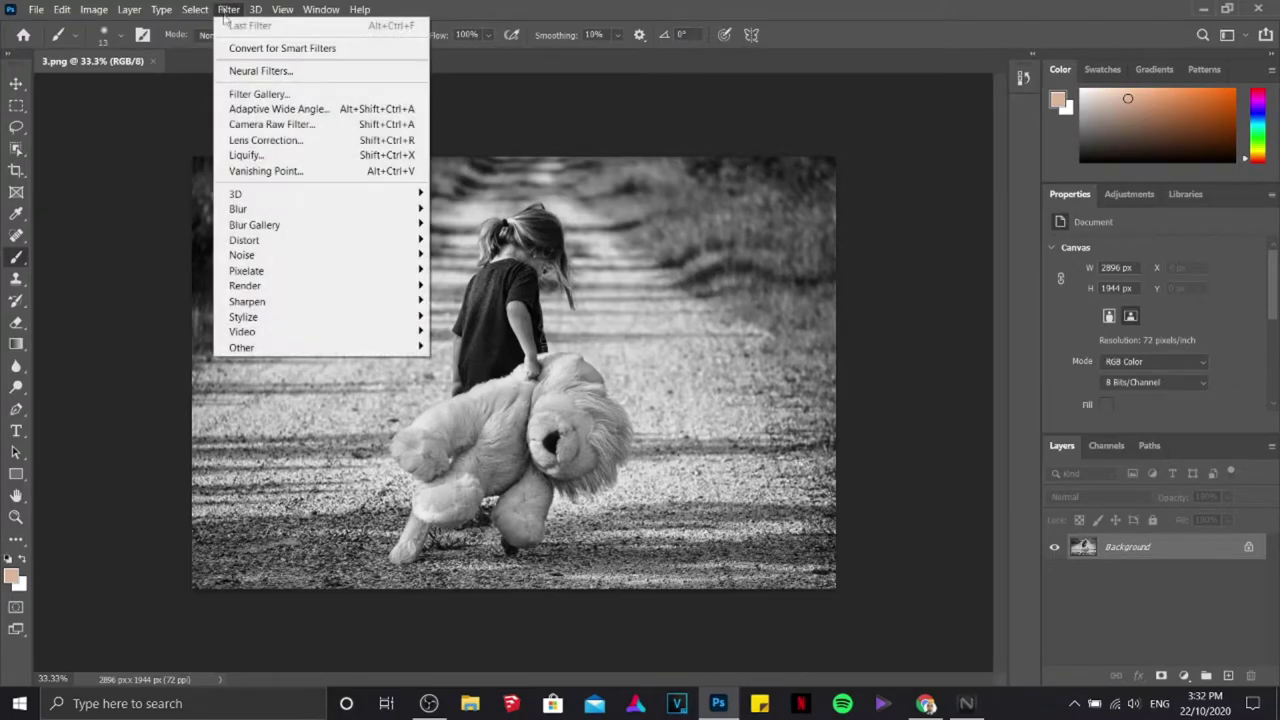
# Run the beta Colorize neural filter on 3.png, outputting to a new layer
pyautogui.click(234, 72)
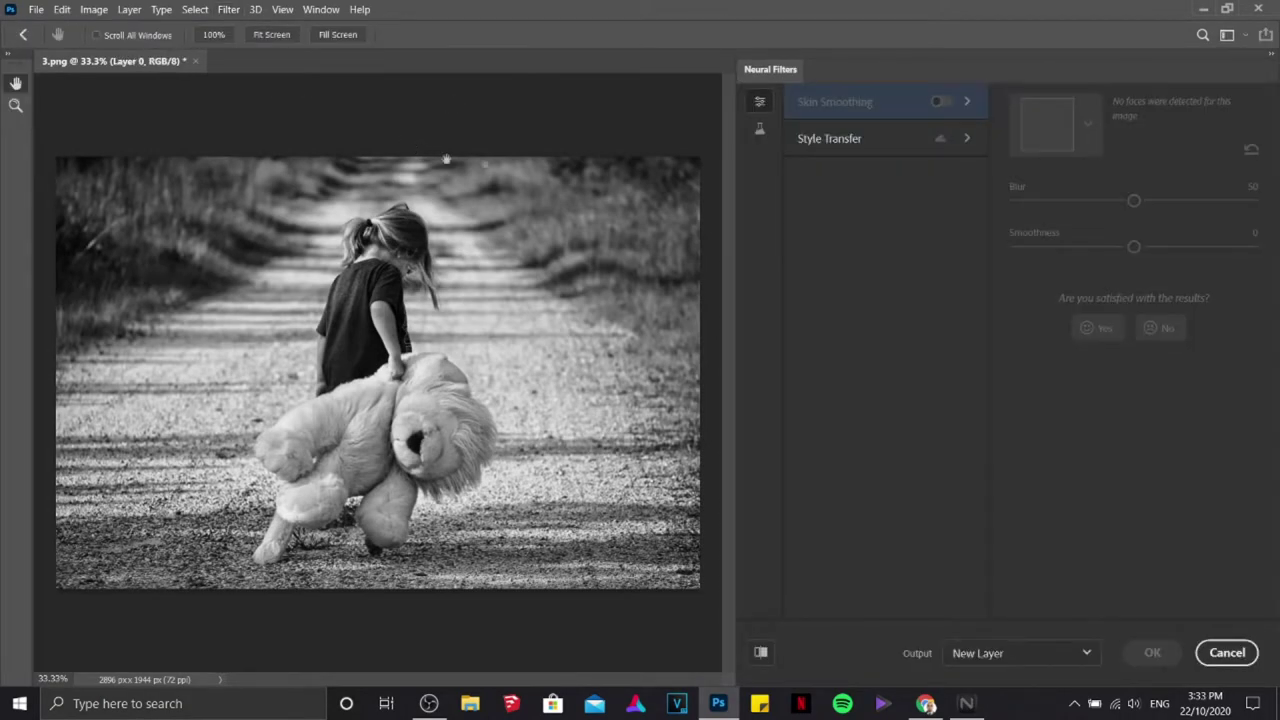
pyautogui.click(759, 128)
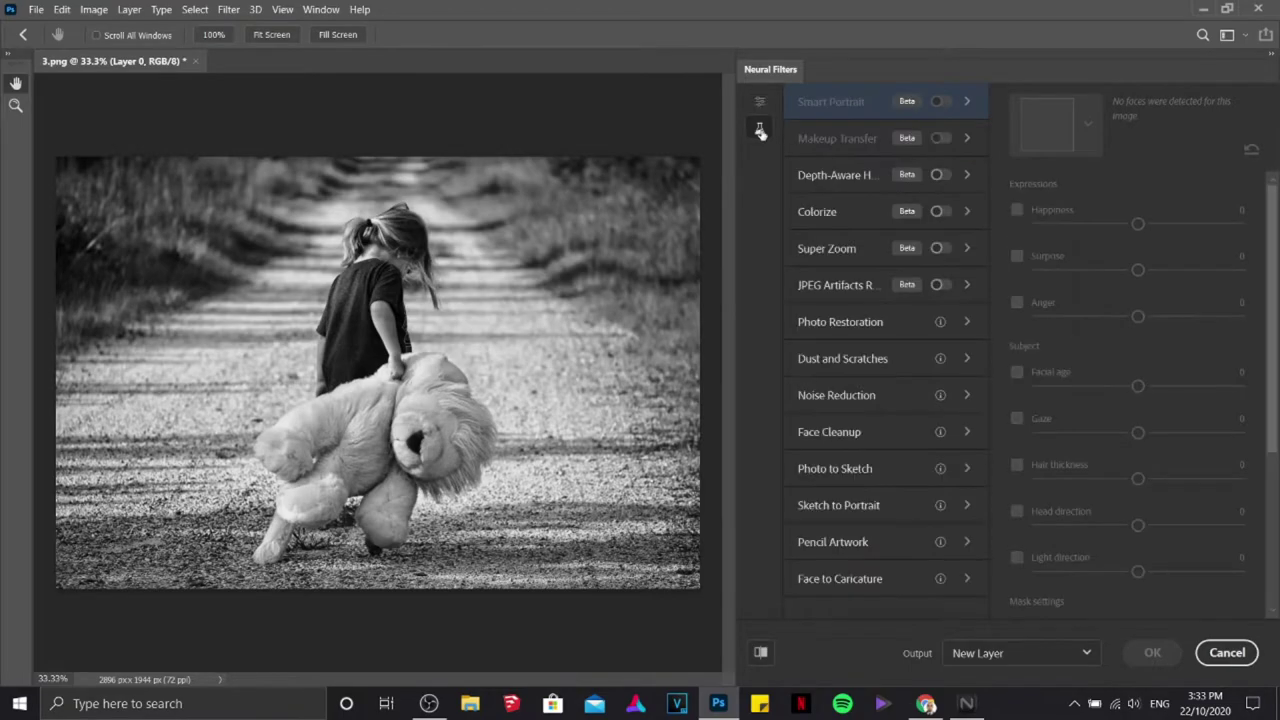
pyautogui.click(940, 212)
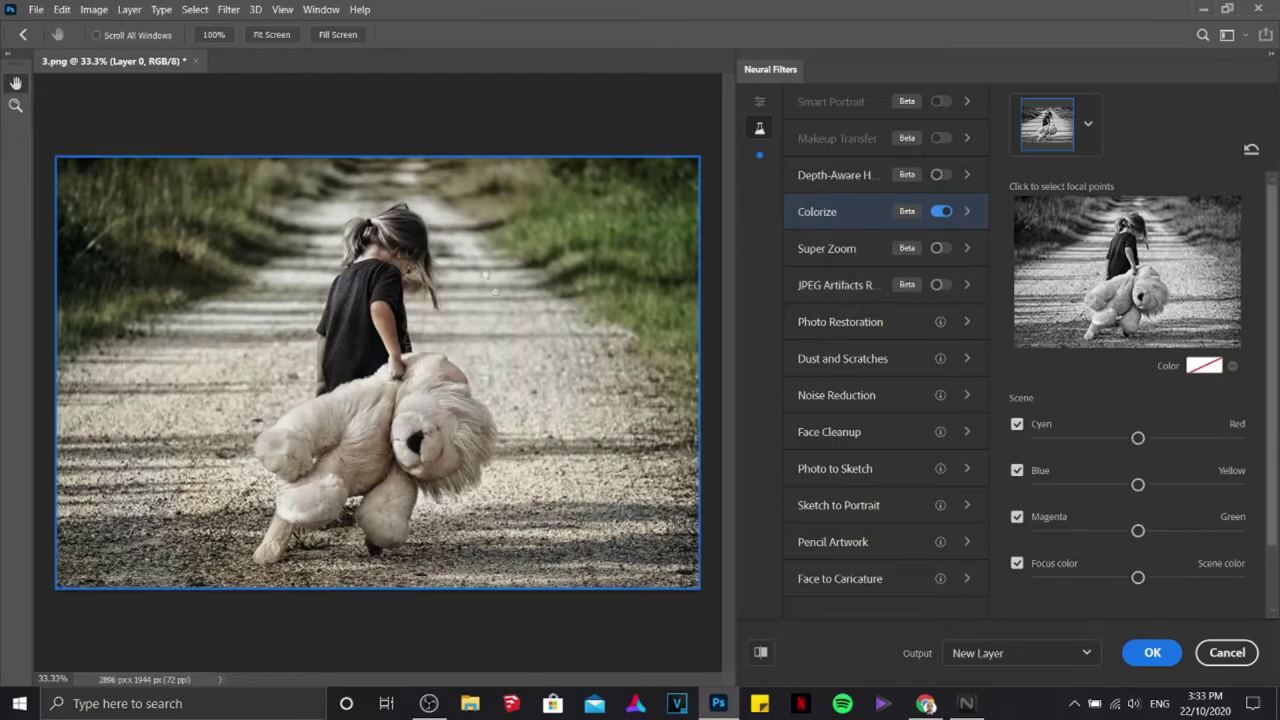
pyautogui.click(1155, 652)
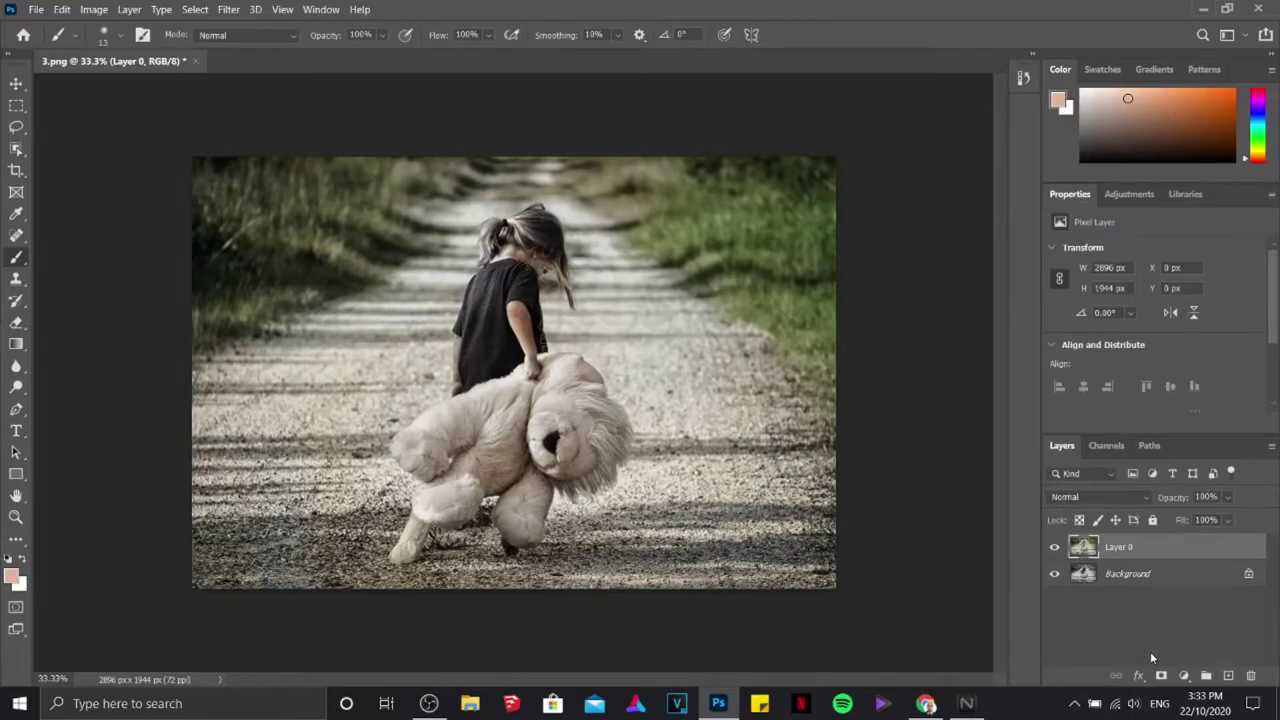
# Close 3.png without saving and open the family photo 5.jpg (1200 × 815 px)
pyautogui.click(195, 61)
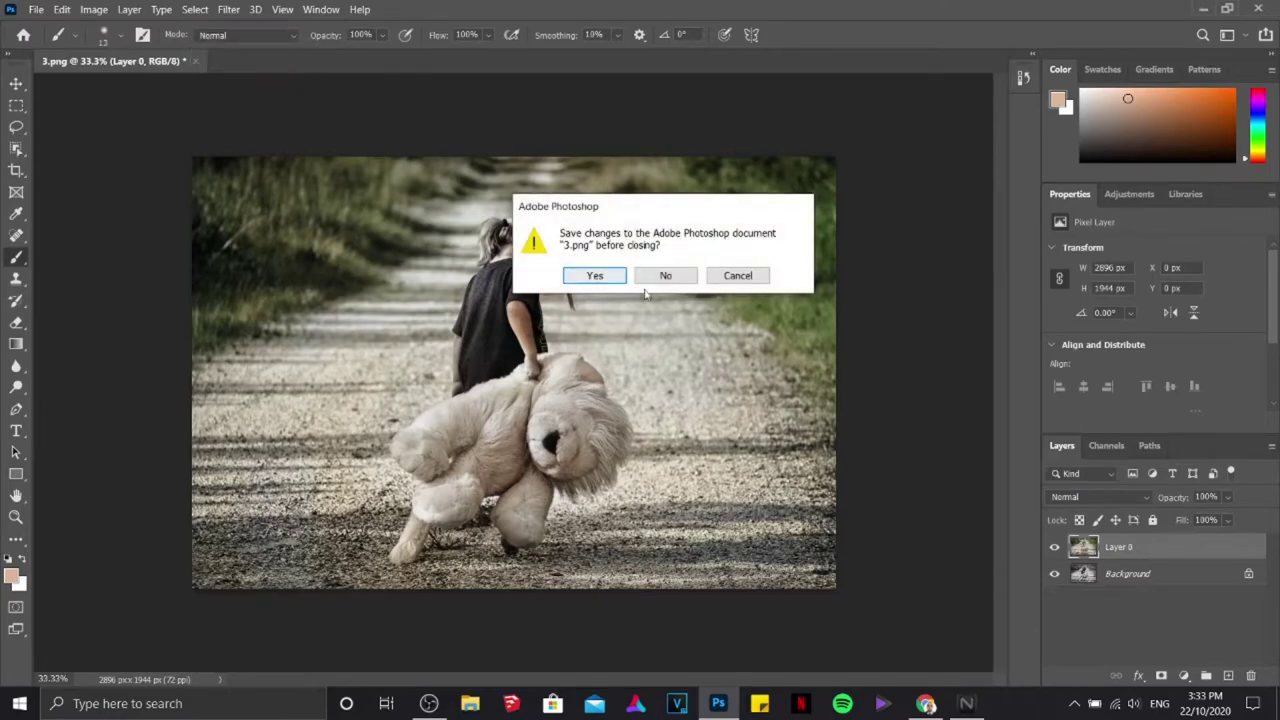
pyautogui.click(672, 276)
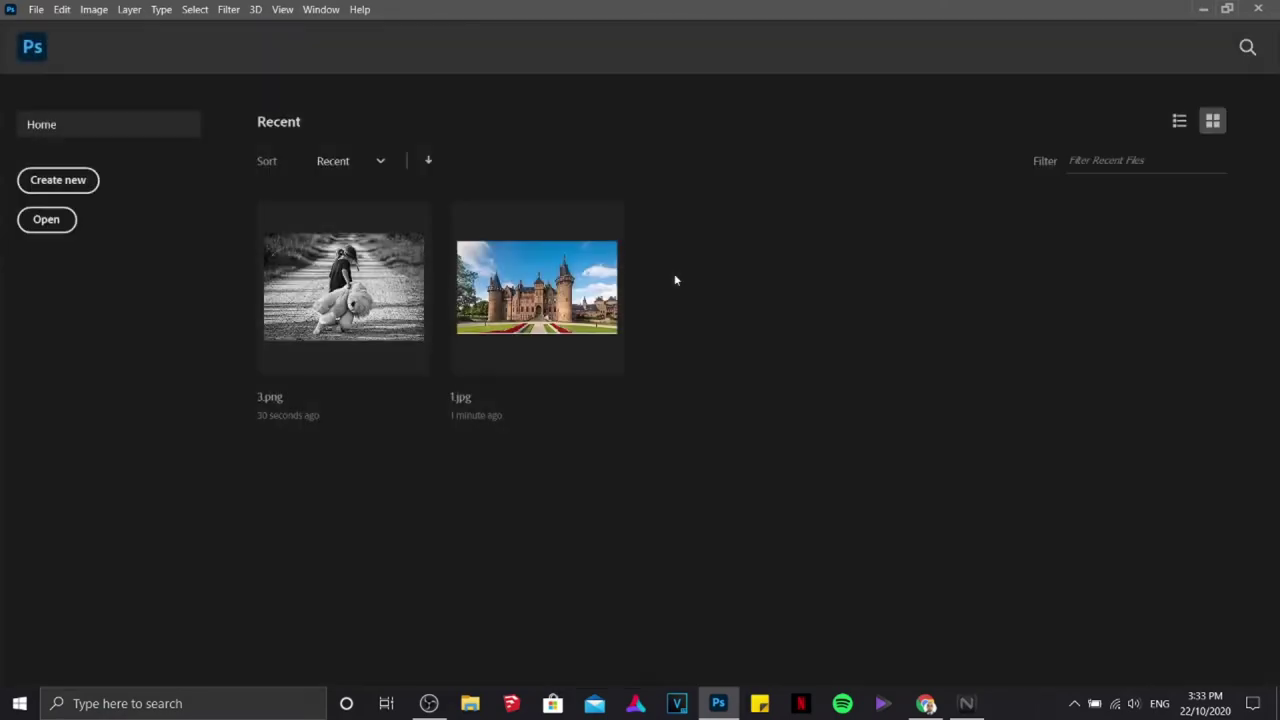
pyautogui.click(37, 10)
pyautogui.click(47, 39)
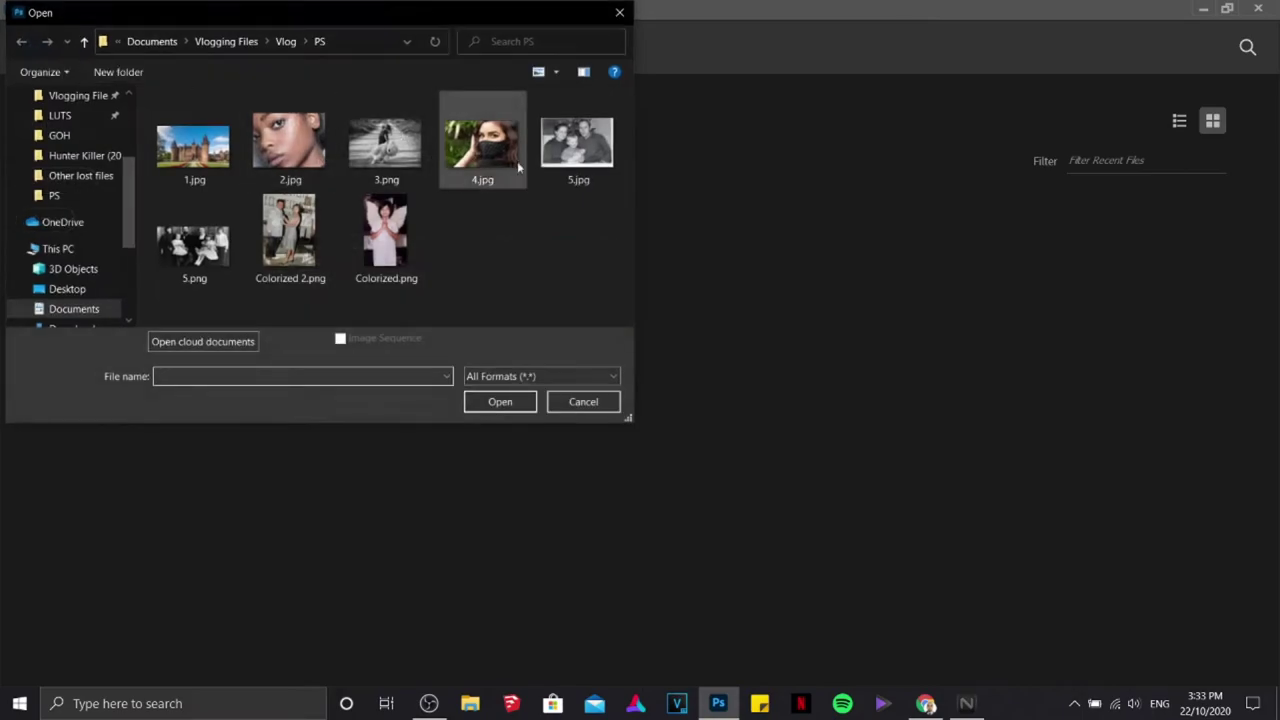
pyautogui.doubleClick(580, 148)
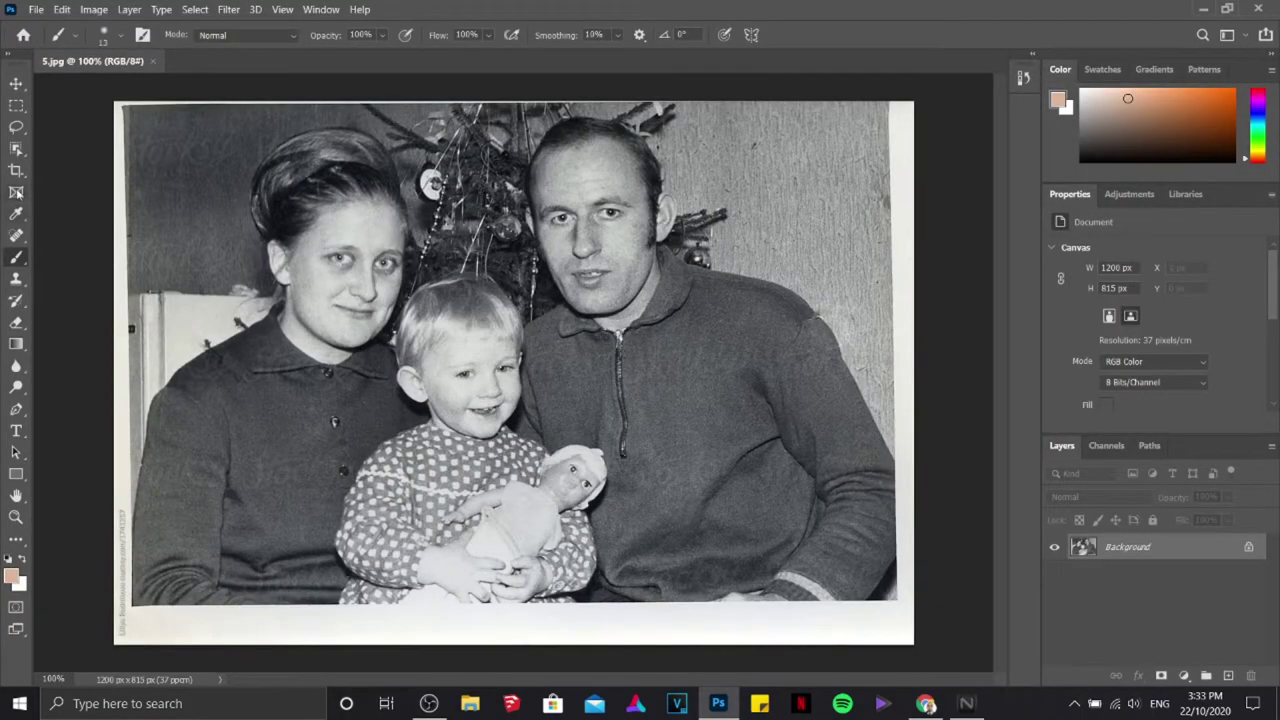
pyautogui.click(16, 171)
# Straighten and crop the family photo, then trim the top edge to 1117 × 715 px
pyautogui.moveTo(115, 648); pyautogui.dragTo(150, 598)
pyautogui.moveTo(908, 381); pyautogui.dragTo(888, 385)
pyautogui.press('Return')
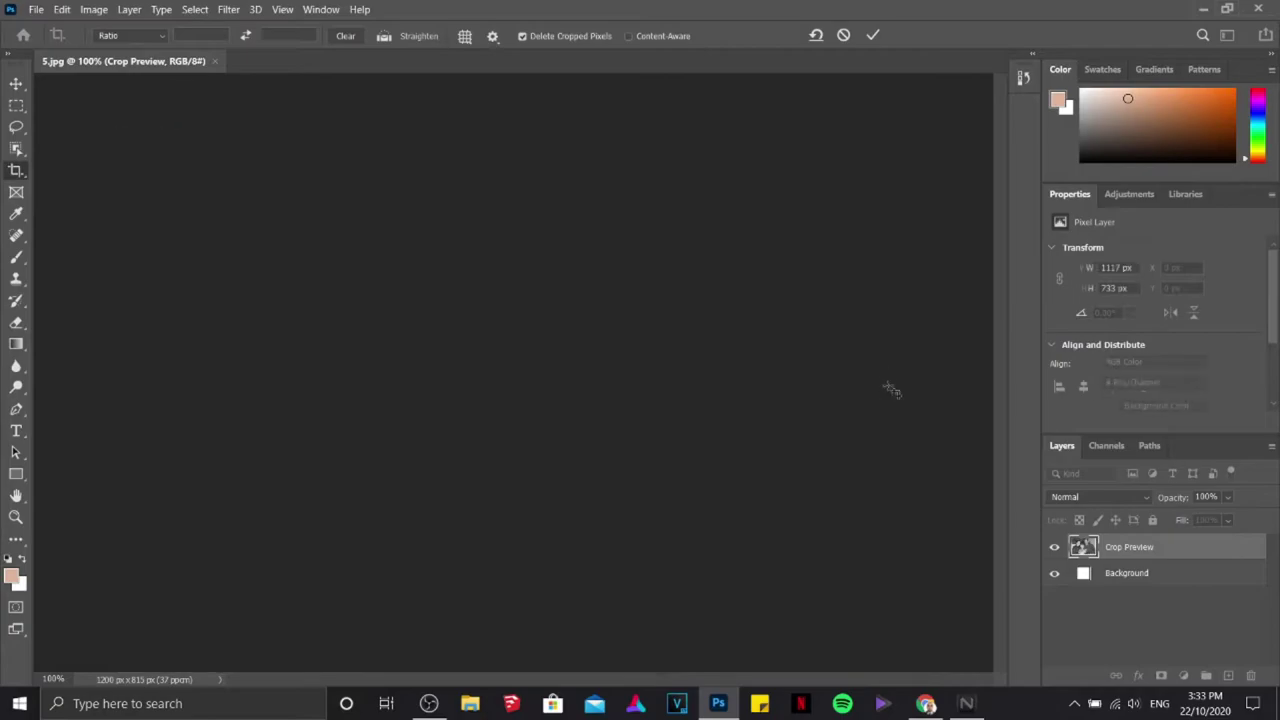
pyautogui.click(597, 158)
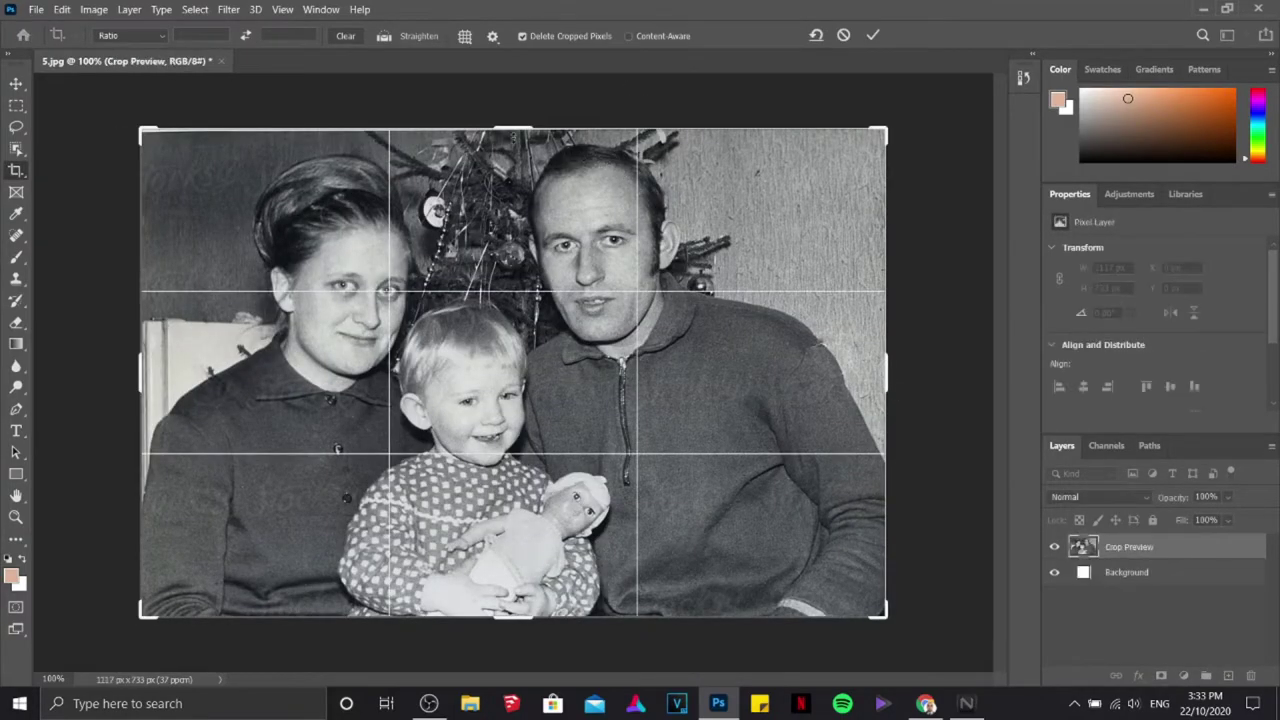
pyautogui.moveTo(513, 128); pyautogui.dragTo(513, 137)
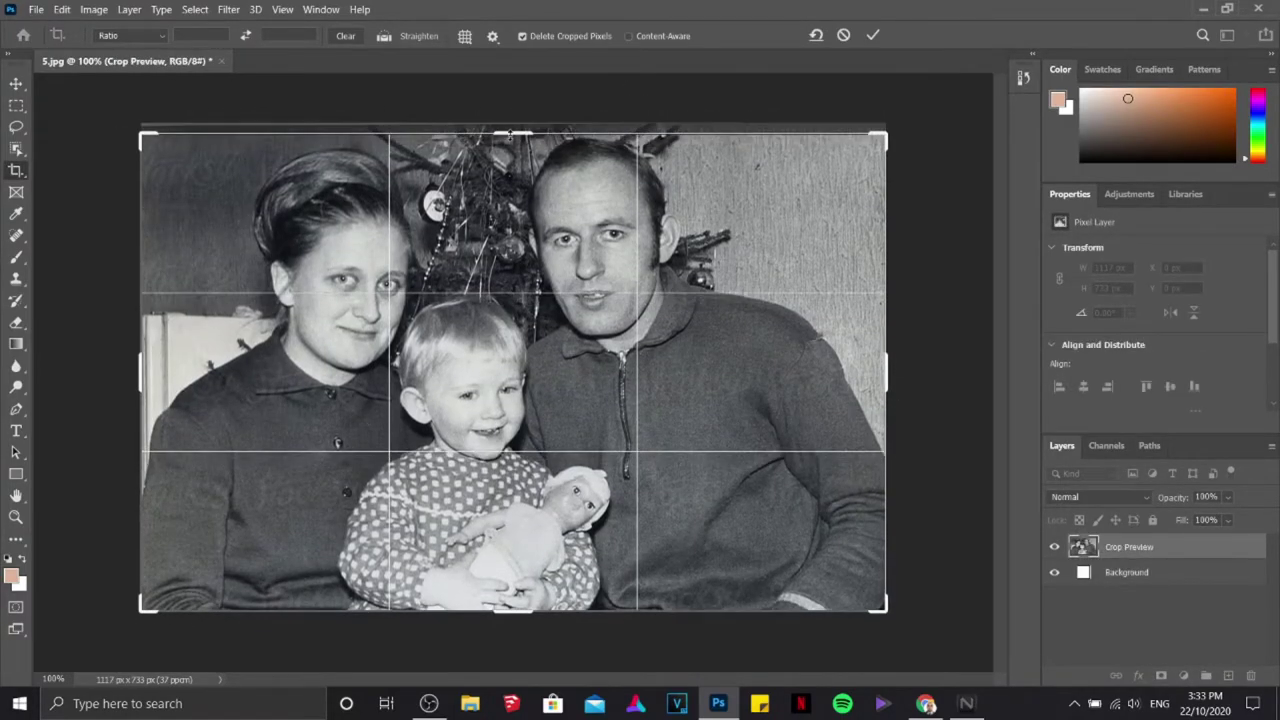
pyautogui.press('Return')
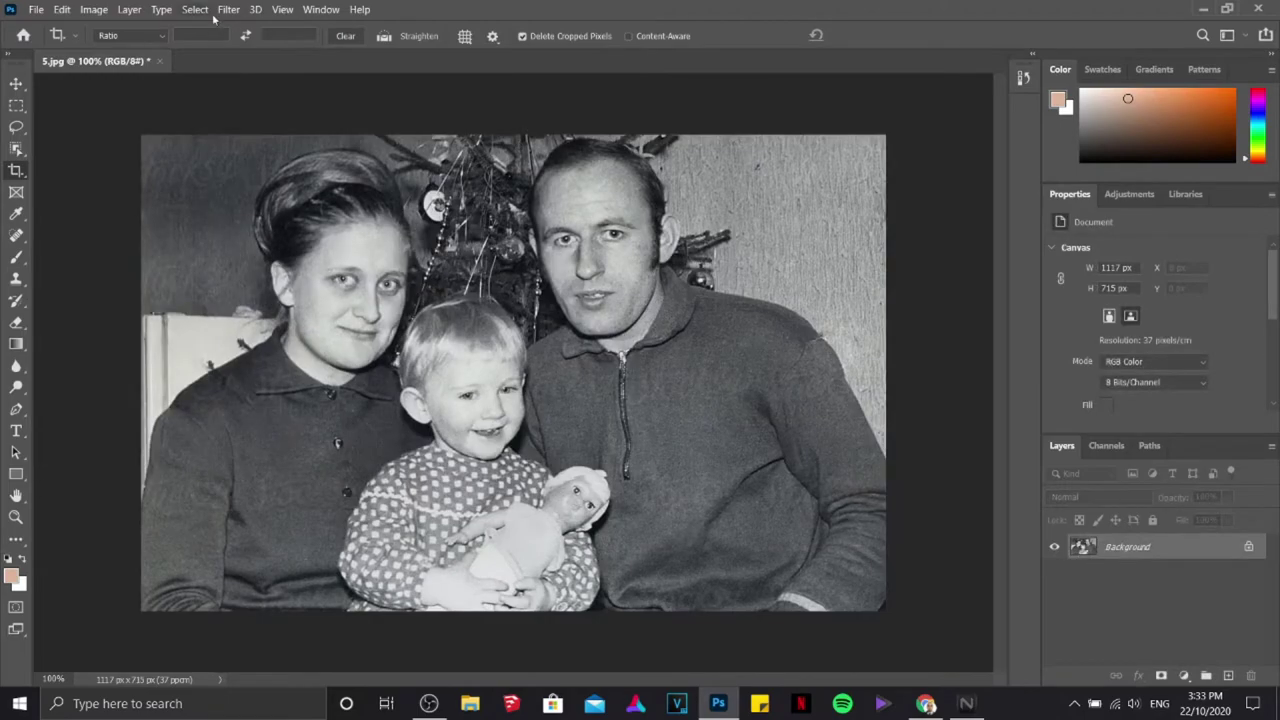
pyautogui.click(228, 9)
# Open Neural Filters, reveal the beta filters, and switch Colorize on for 5.jpg
pyautogui.click(253, 72)
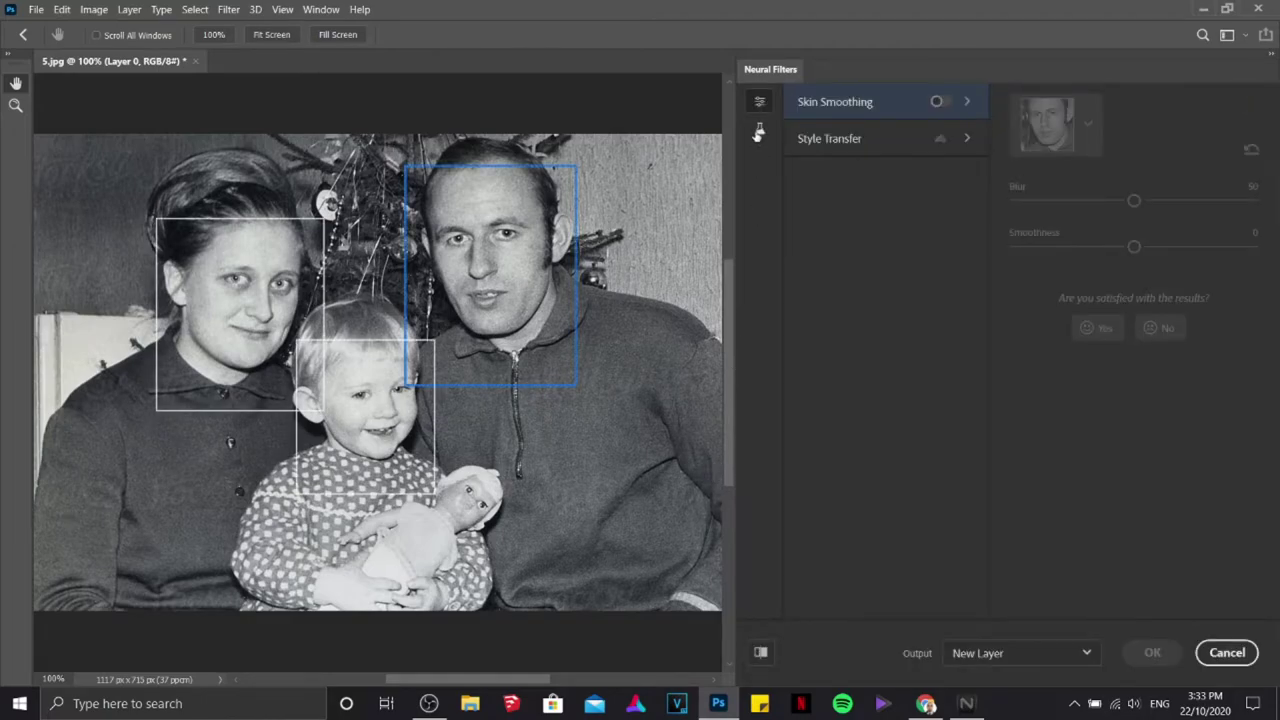
pyautogui.click(759, 131)
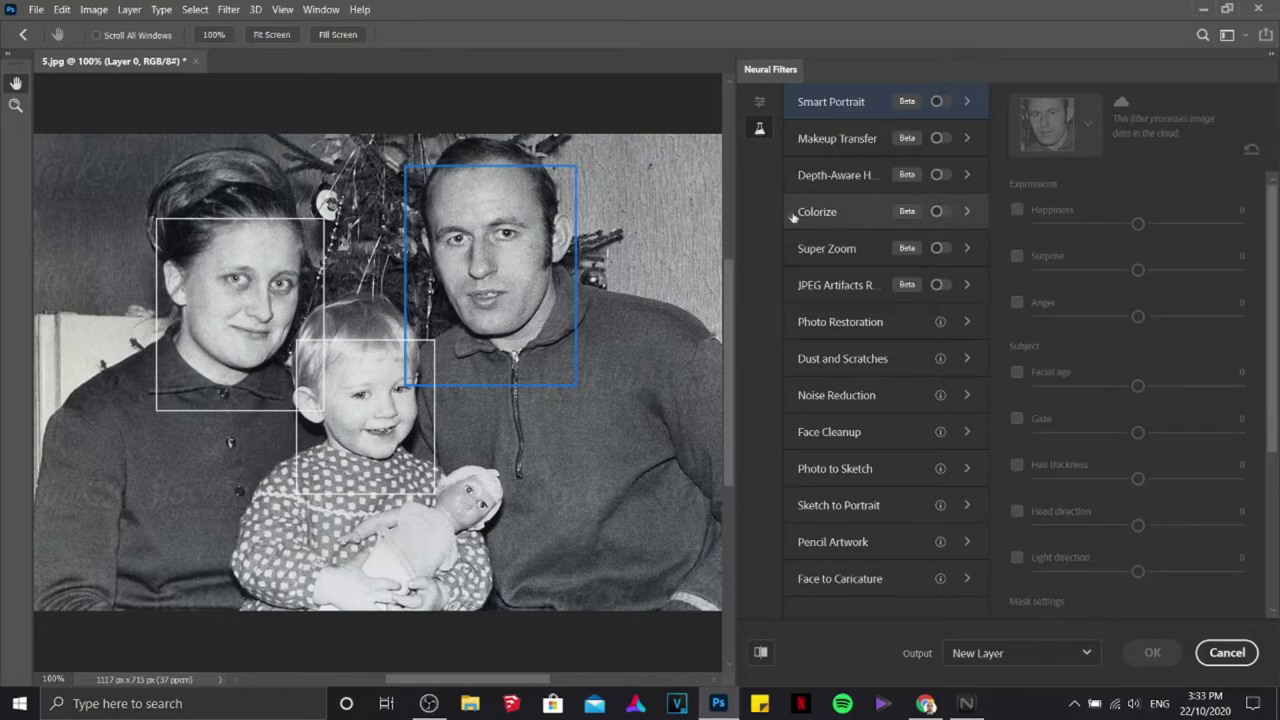
pyautogui.click(940, 213)
pyautogui.click(943, 213)
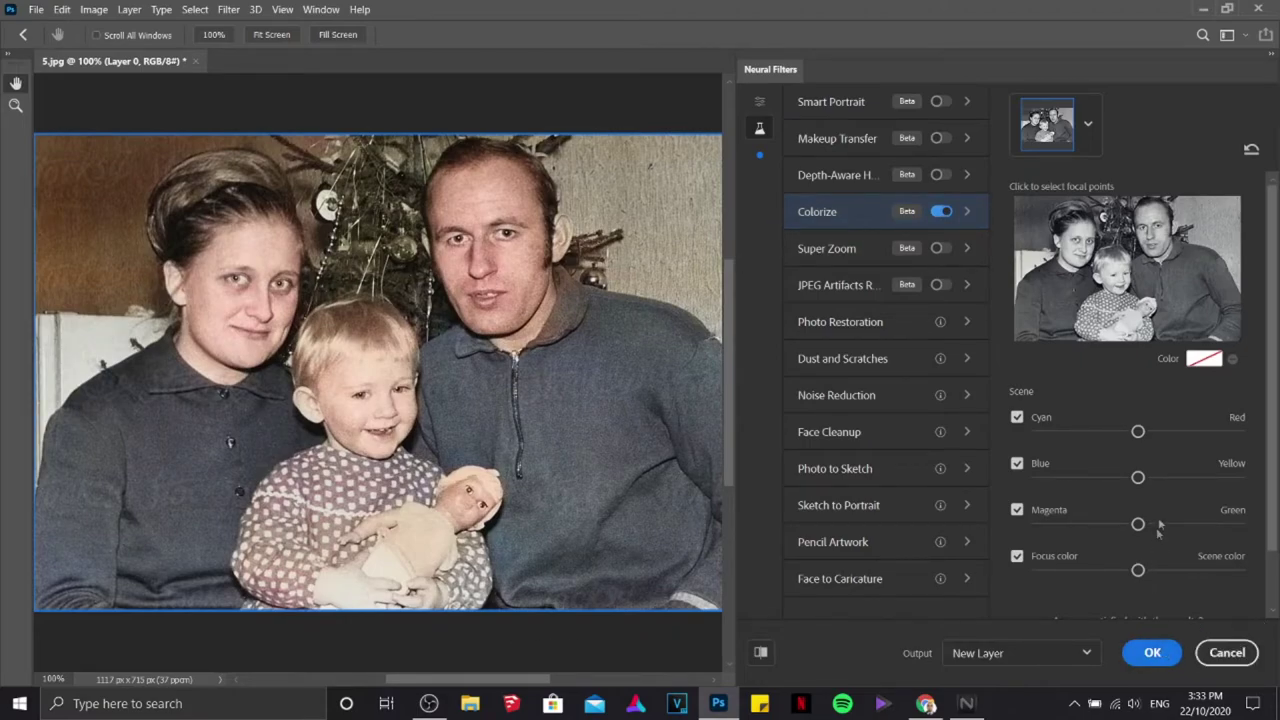
# Tweak the Cyan/Red and Blue/Yellow balance and apply Colorize as Layer 0
pyautogui.moveTo(1138, 431); pyautogui.dragTo(1126, 432)
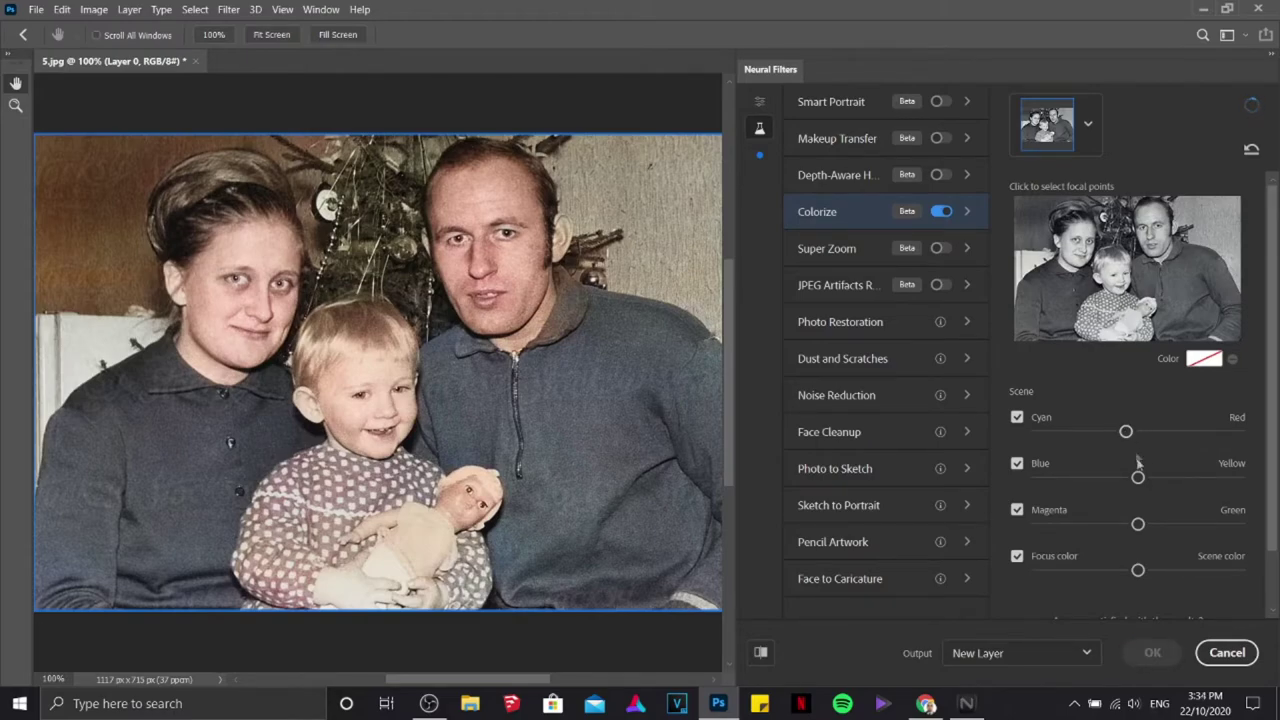
pyautogui.moveTo(1138, 478); pyautogui.dragTo(1163, 485)
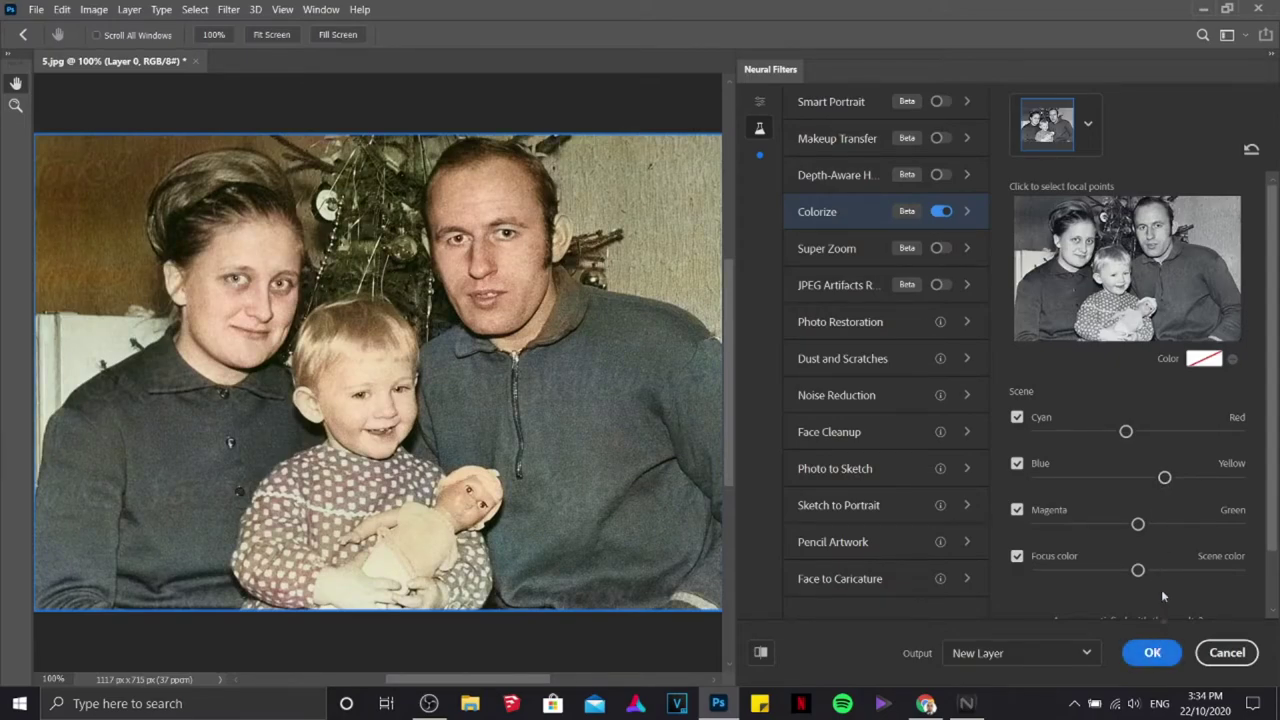
pyautogui.click(1110, 478)
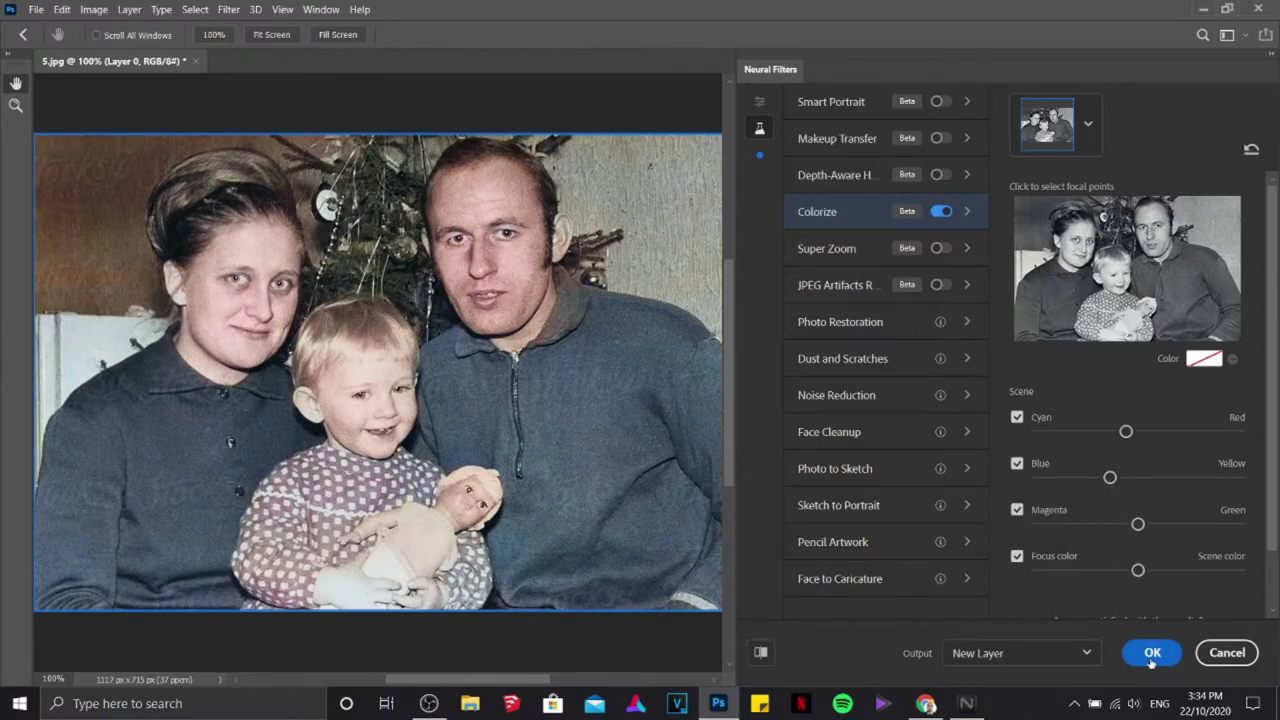
pyautogui.click(1152, 658)
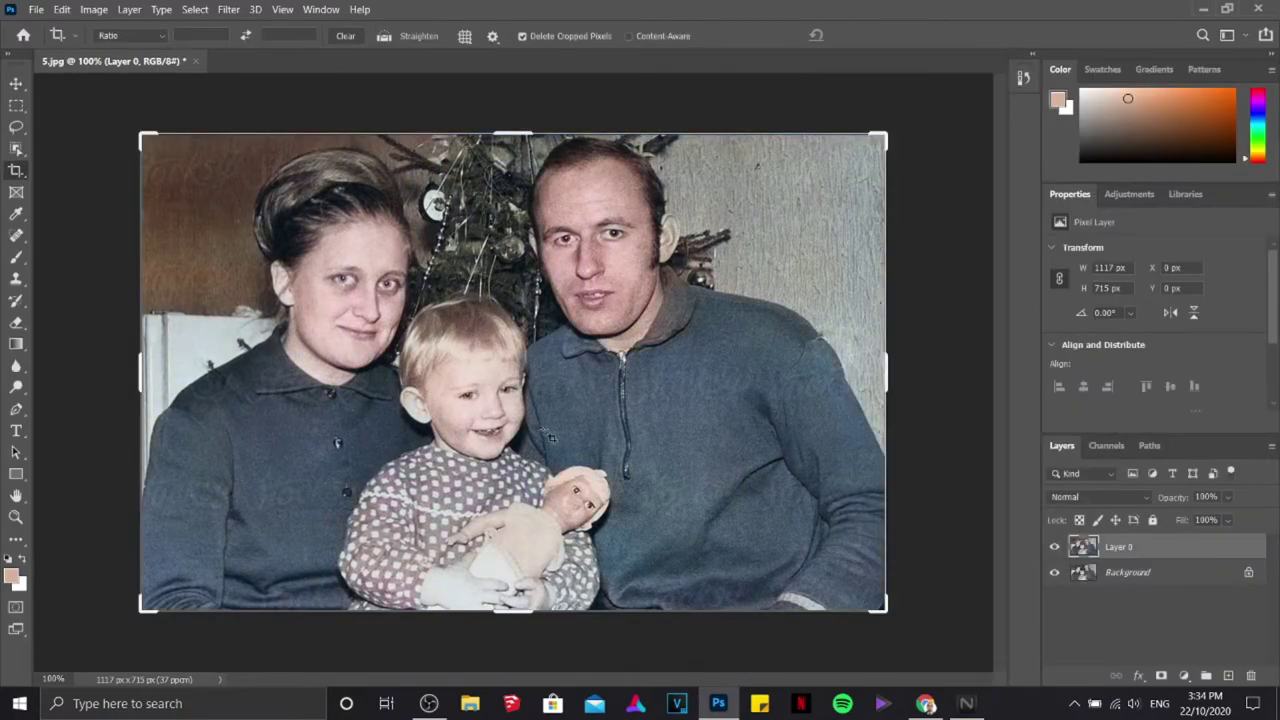
# Toggle Layer 0 to compare against the original, then close 5.jpg
pyautogui.click(1055, 547)
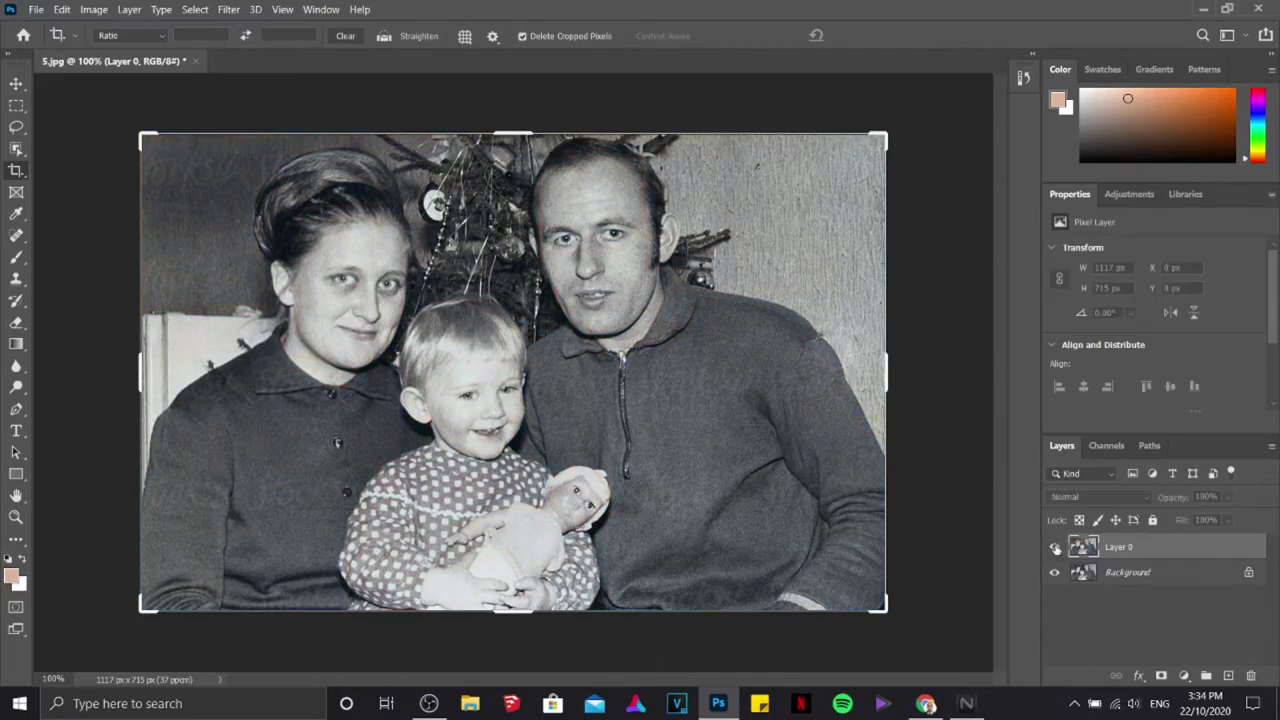
pyautogui.click(1055, 547)
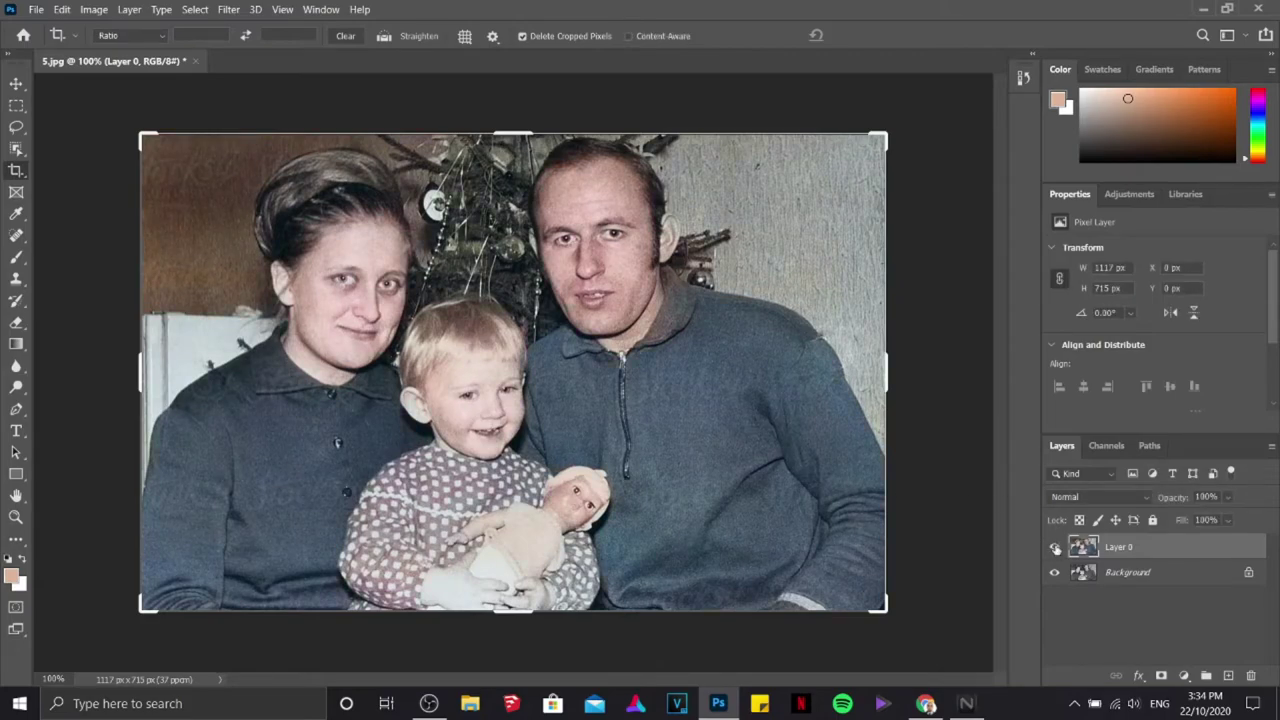
pyautogui.click(197, 61)
# Discard the family photo changes and open 4.jpg, the woman in the polka-dot mask
pyautogui.click(663, 275)
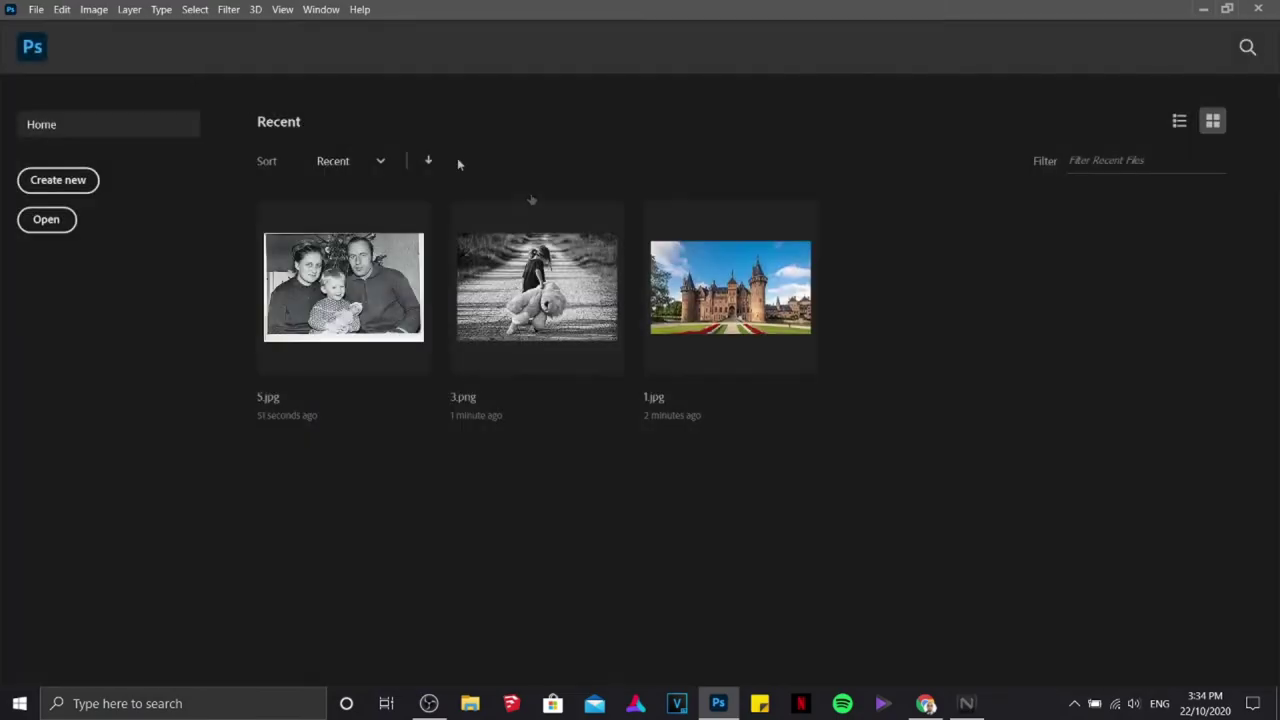
pyautogui.click(36, 9)
pyautogui.click(51, 40)
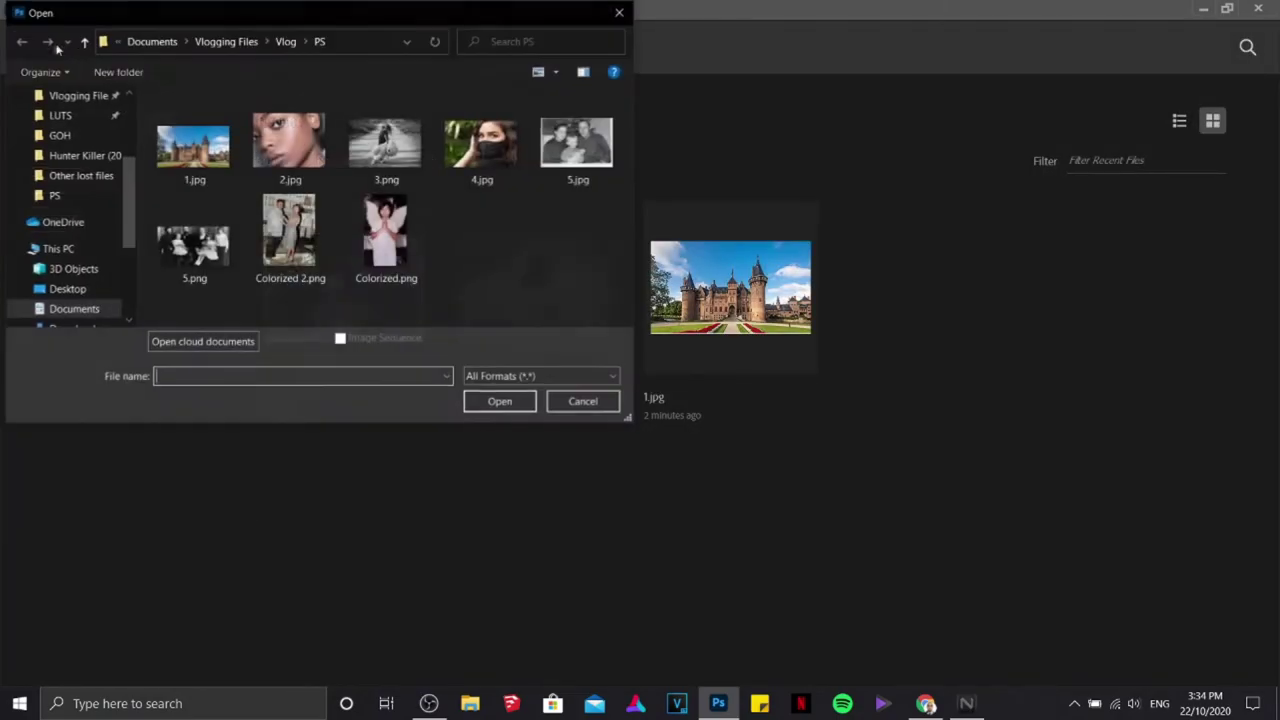
pyautogui.doubleClick(481, 143)
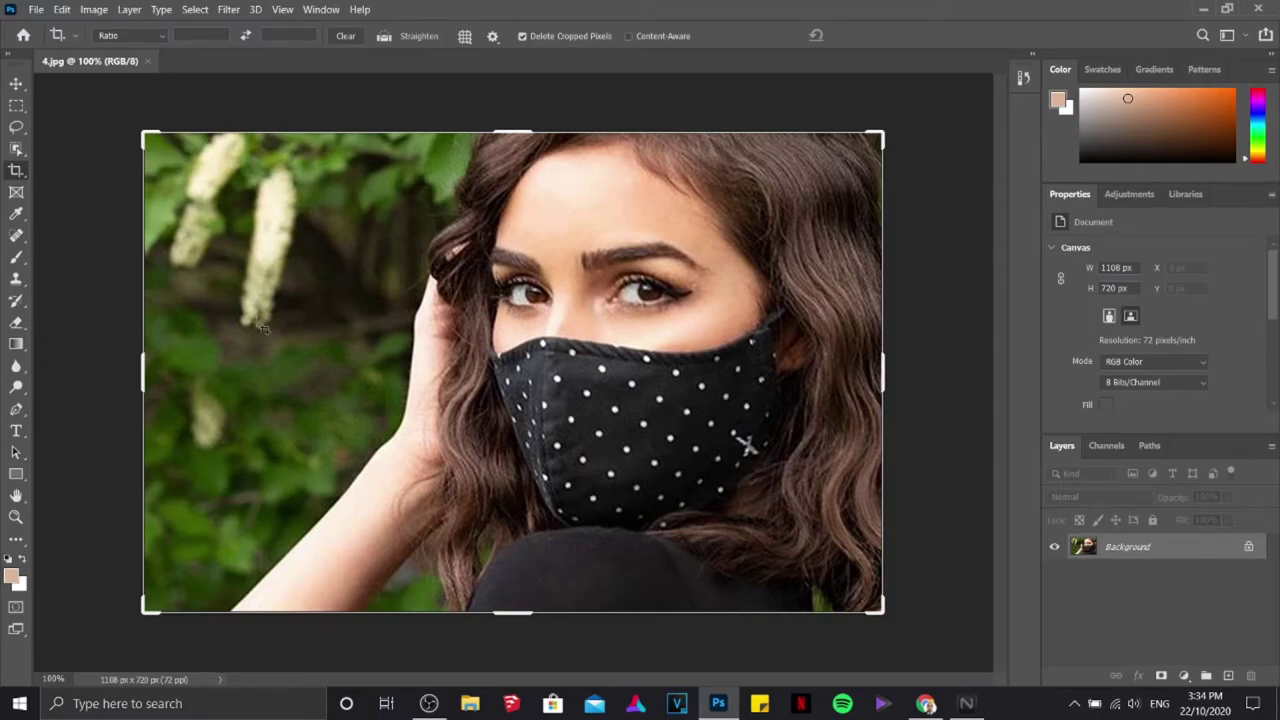
pyautogui.click(16, 410)
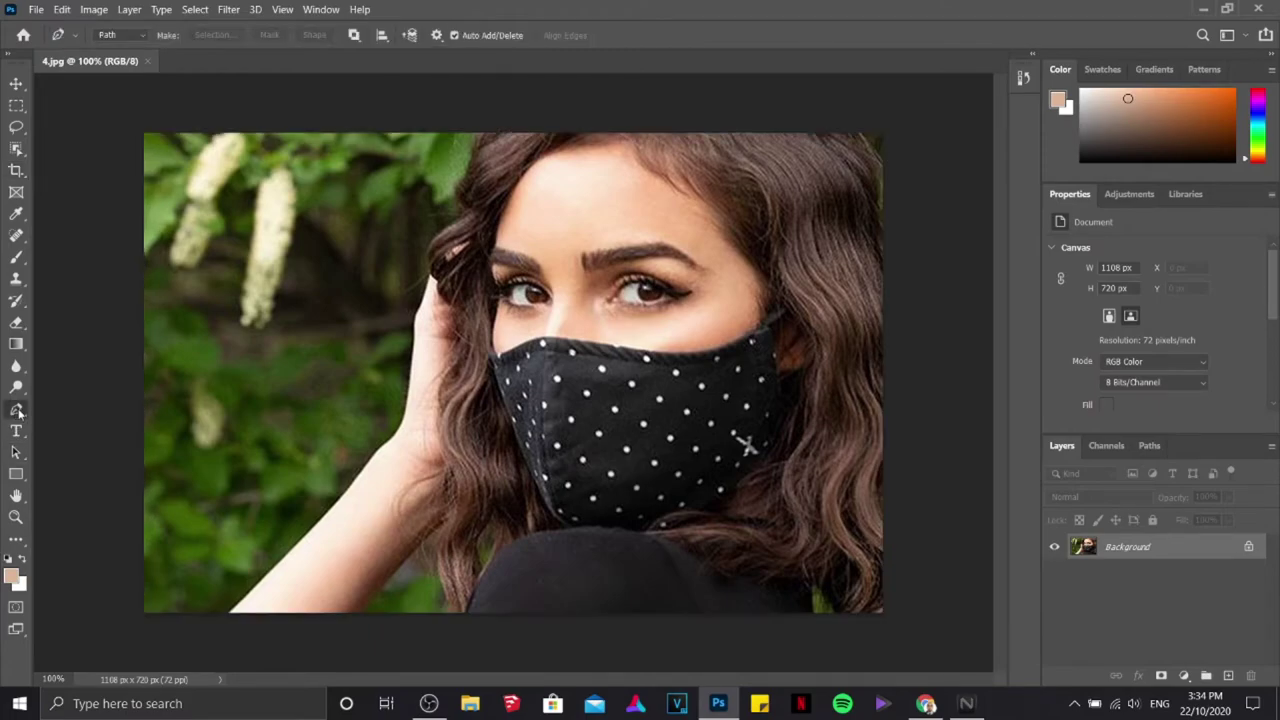
# Find 'remove background' in Photoshop Help, open its quick action, and move the panel off the photo
pyautogui.click(359, 10)
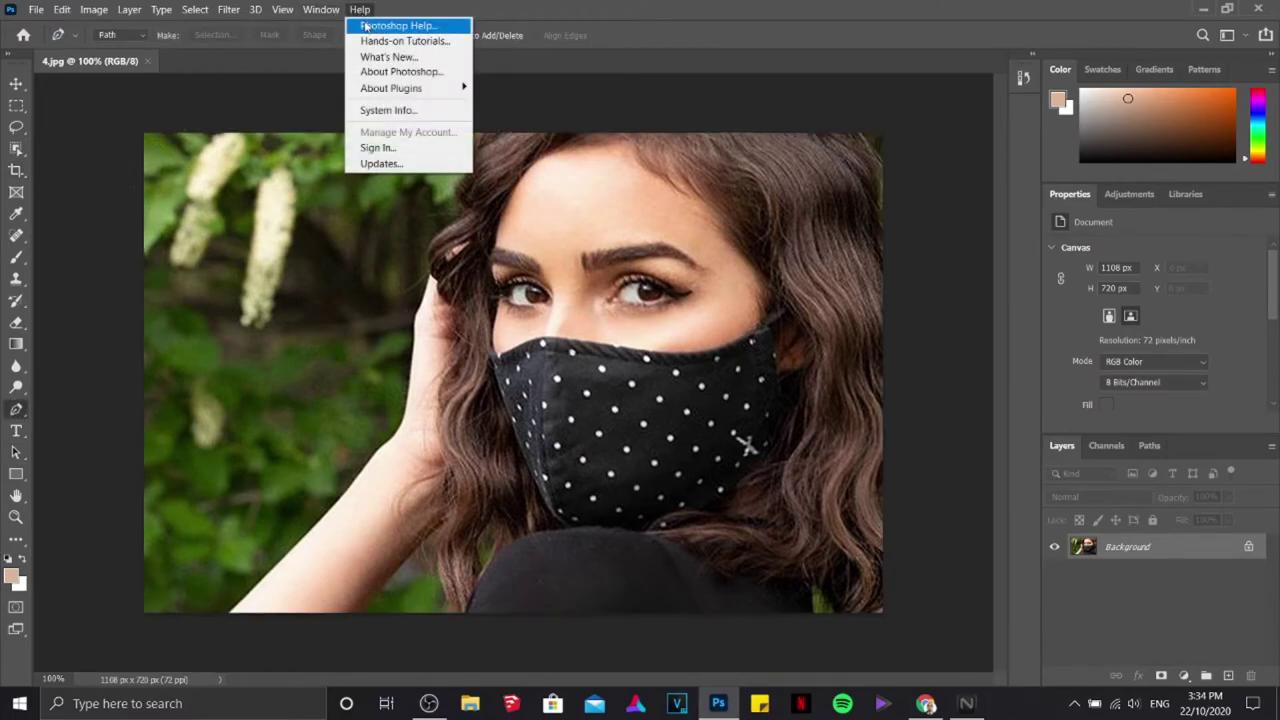
pyautogui.click(366, 27)
pyautogui.write('remove ')
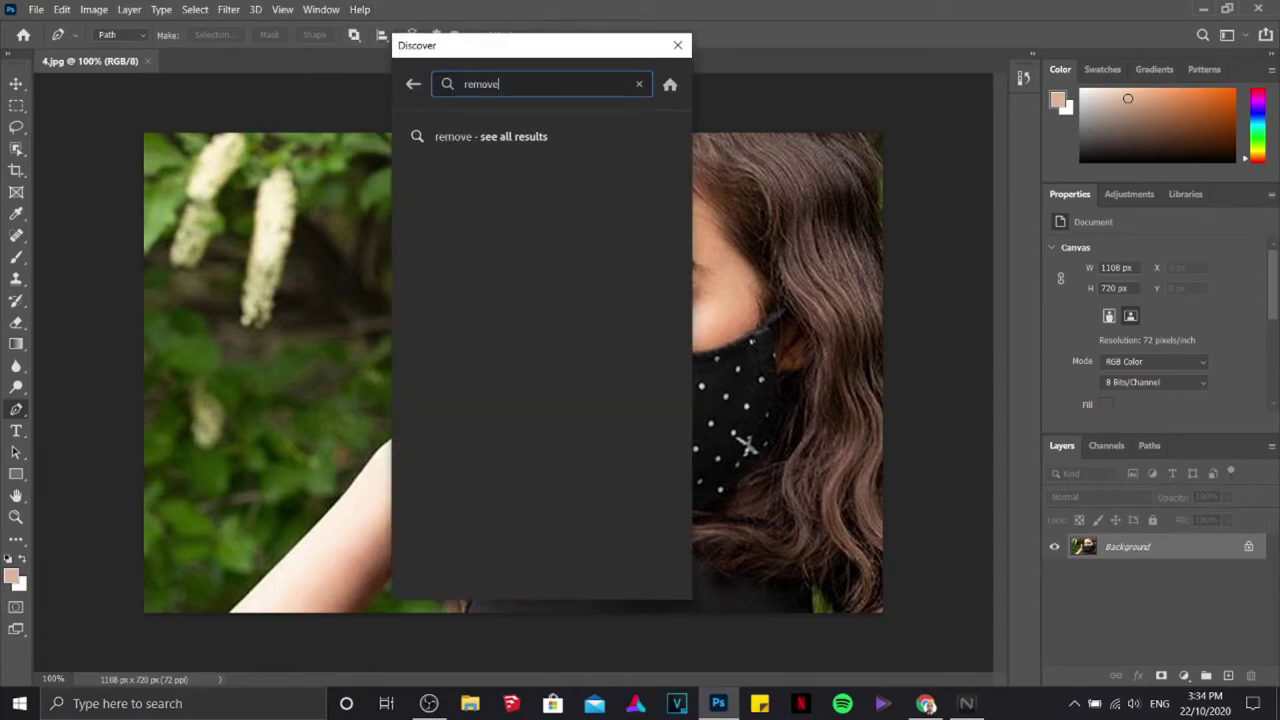
pyautogui.write('back')
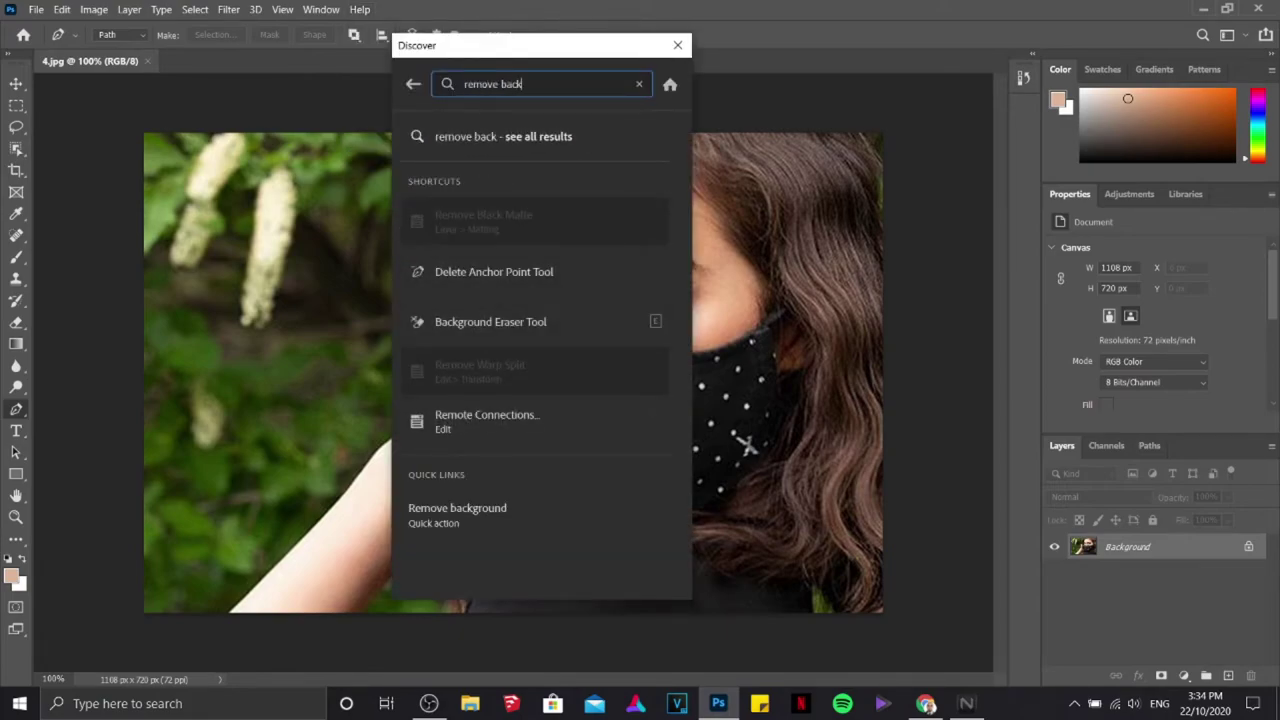
pyautogui.write('ground')
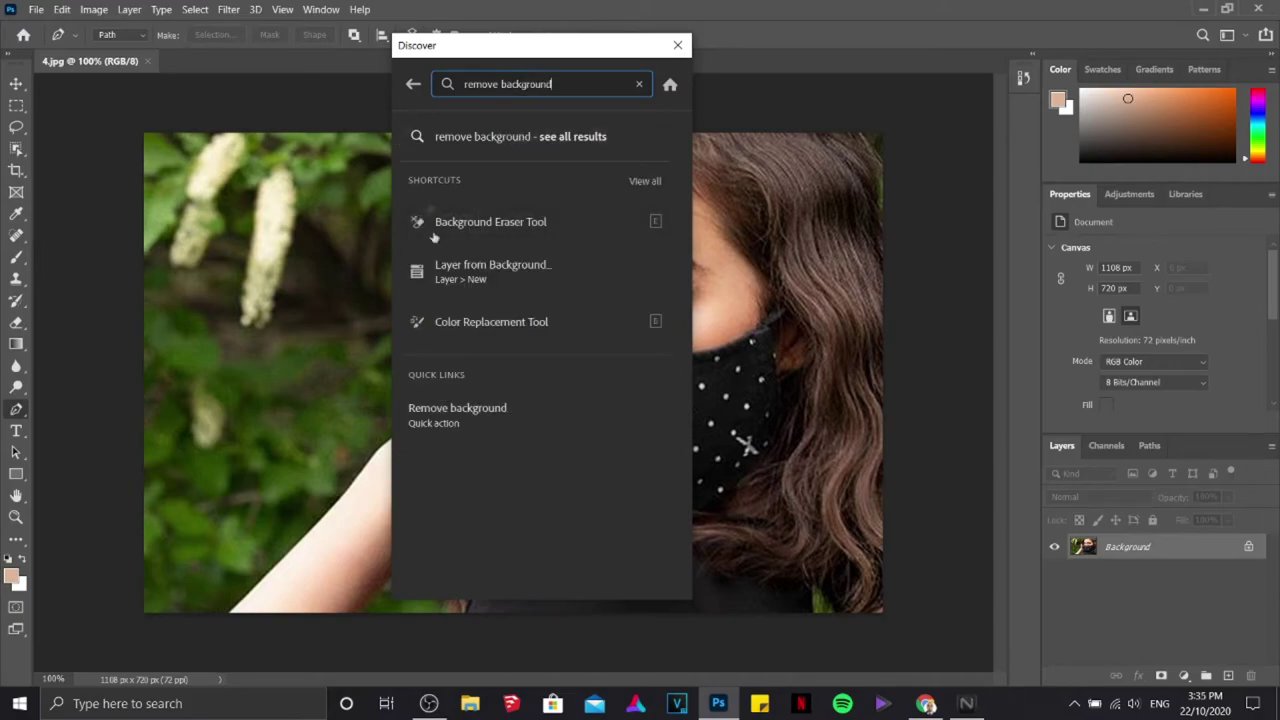
pyautogui.click(500, 420)
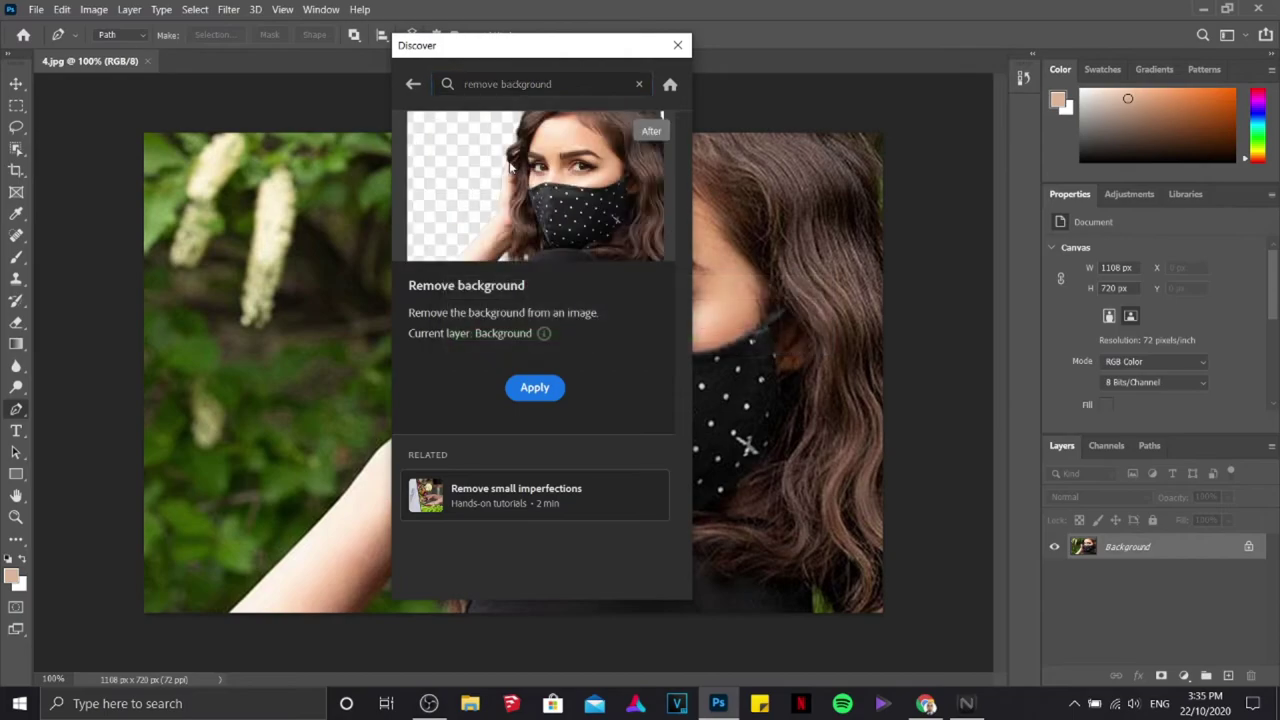
pyautogui.moveTo(527, 50); pyautogui.dragTo(761, 80)
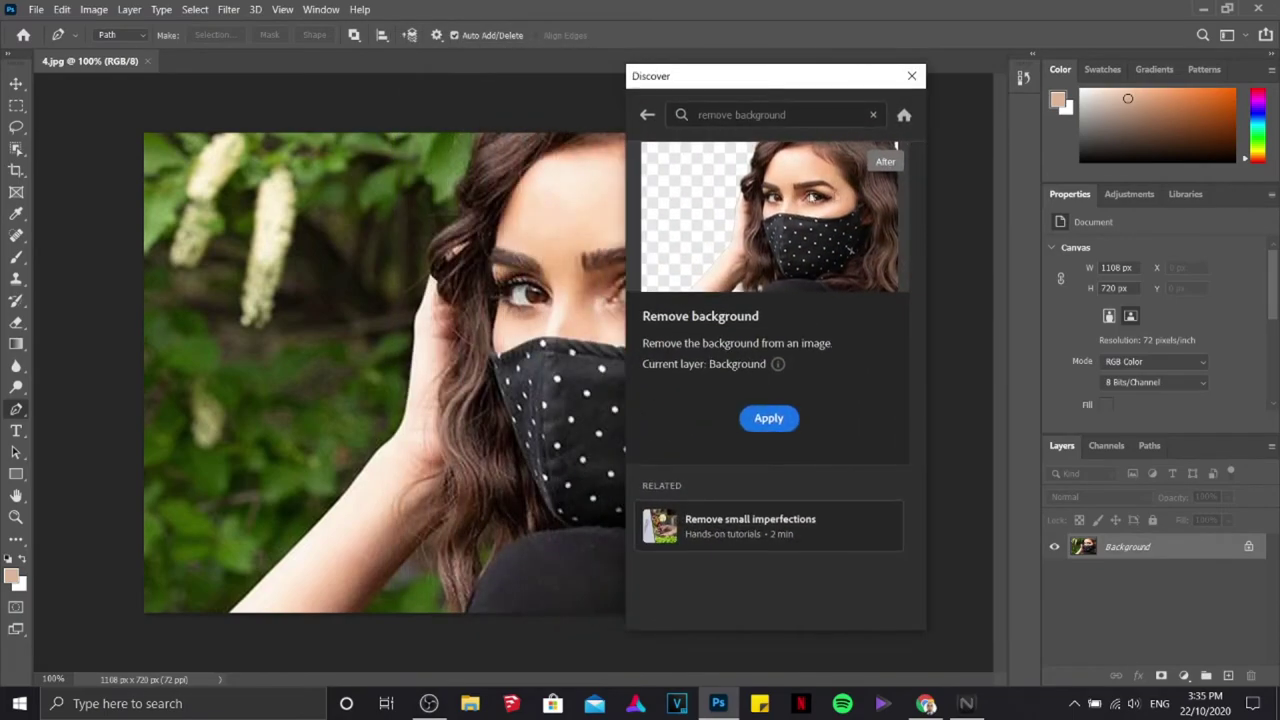
# Apply Remove background to 4.jpg's foliage, masking the woman on Layer 0, then close Discover
pyautogui.click(770, 420)
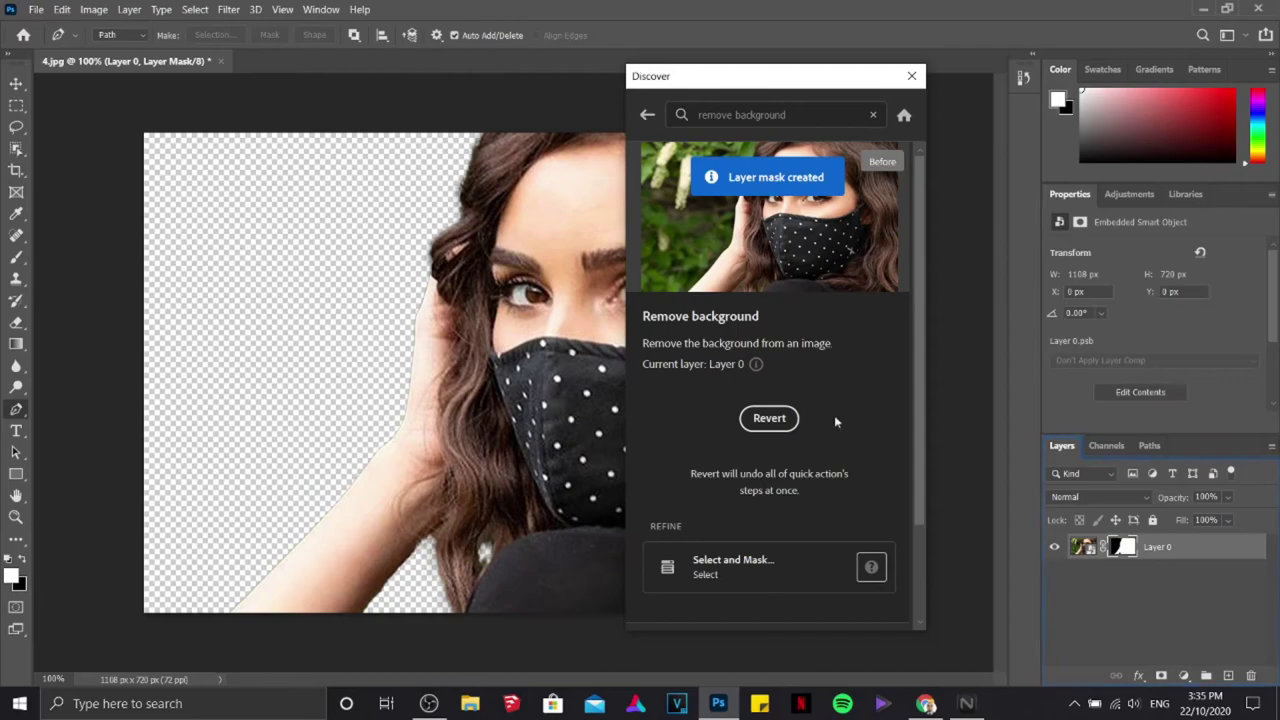
pyautogui.click(911, 76)
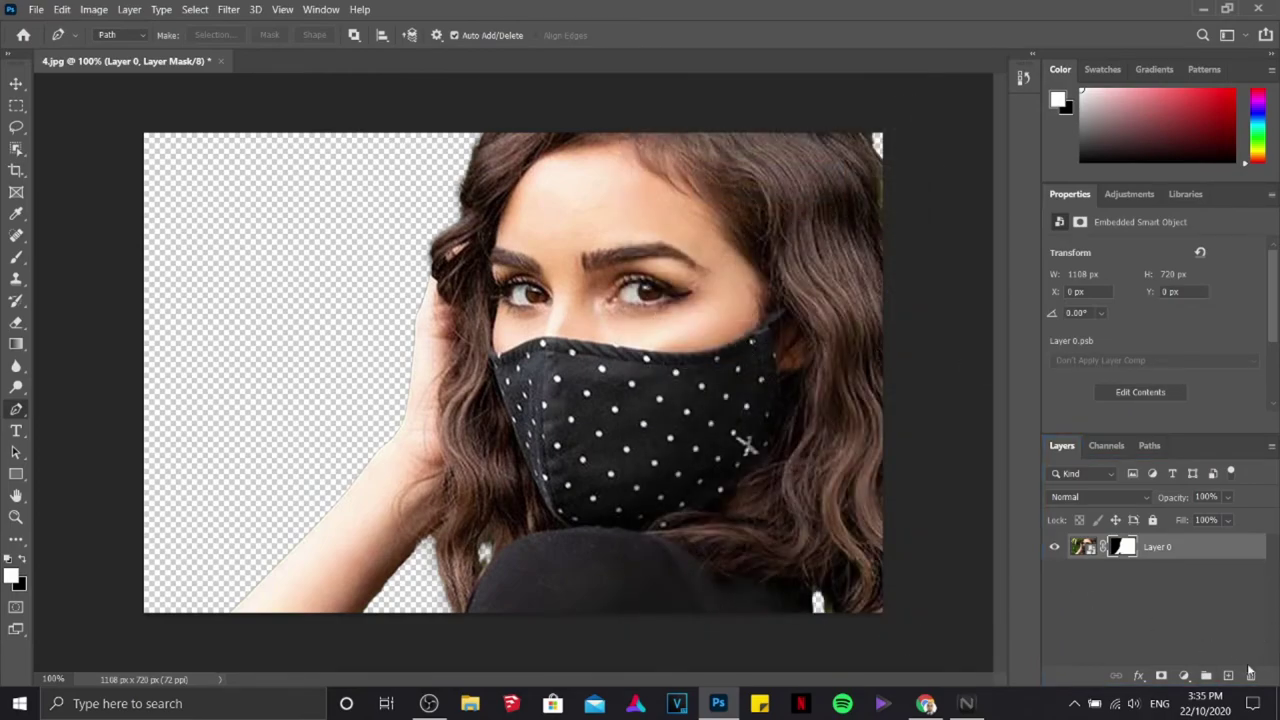
# Add Layer 1 beneath Layer 0 and fill it with saturated orange using the Paint Bucket
pyautogui.click(1229, 675)
pyautogui.moveTo(1175, 548); pyautogui.dragTo(1183, 581)
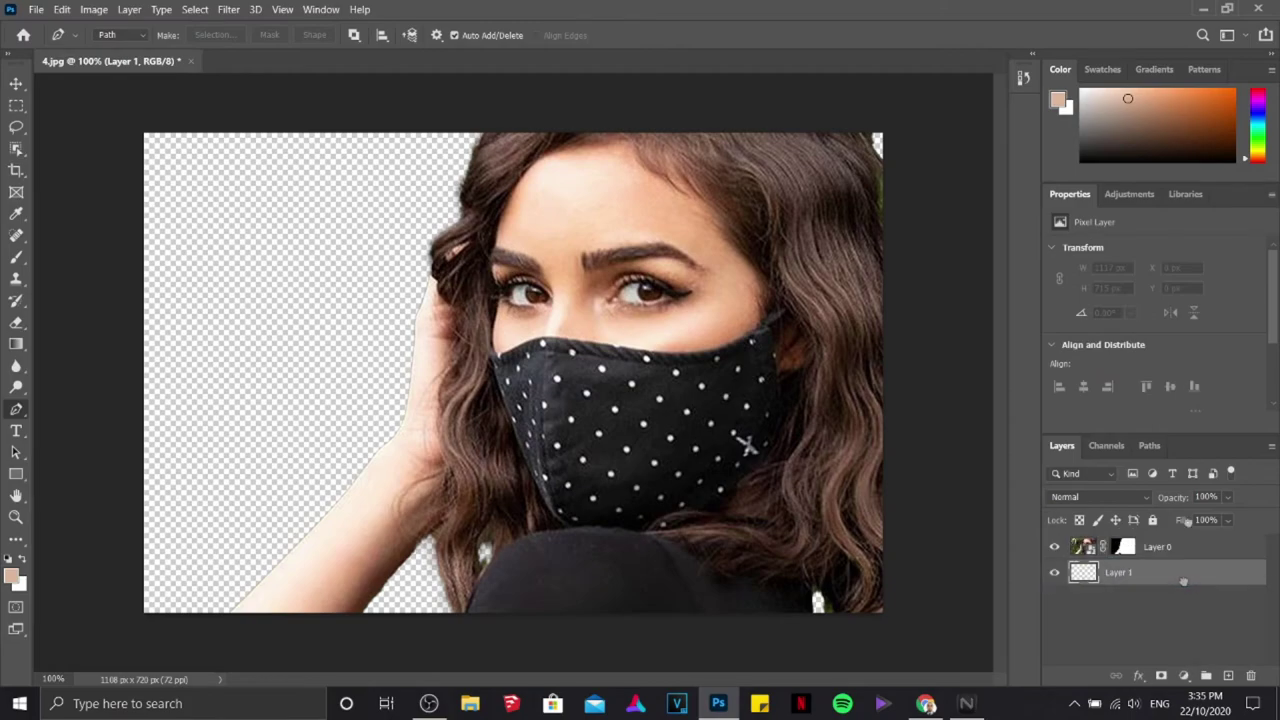
pyautogui.moveTo(1194, 126); pyautogui.dragTo(1230, 110)
pyautogui.press('g')
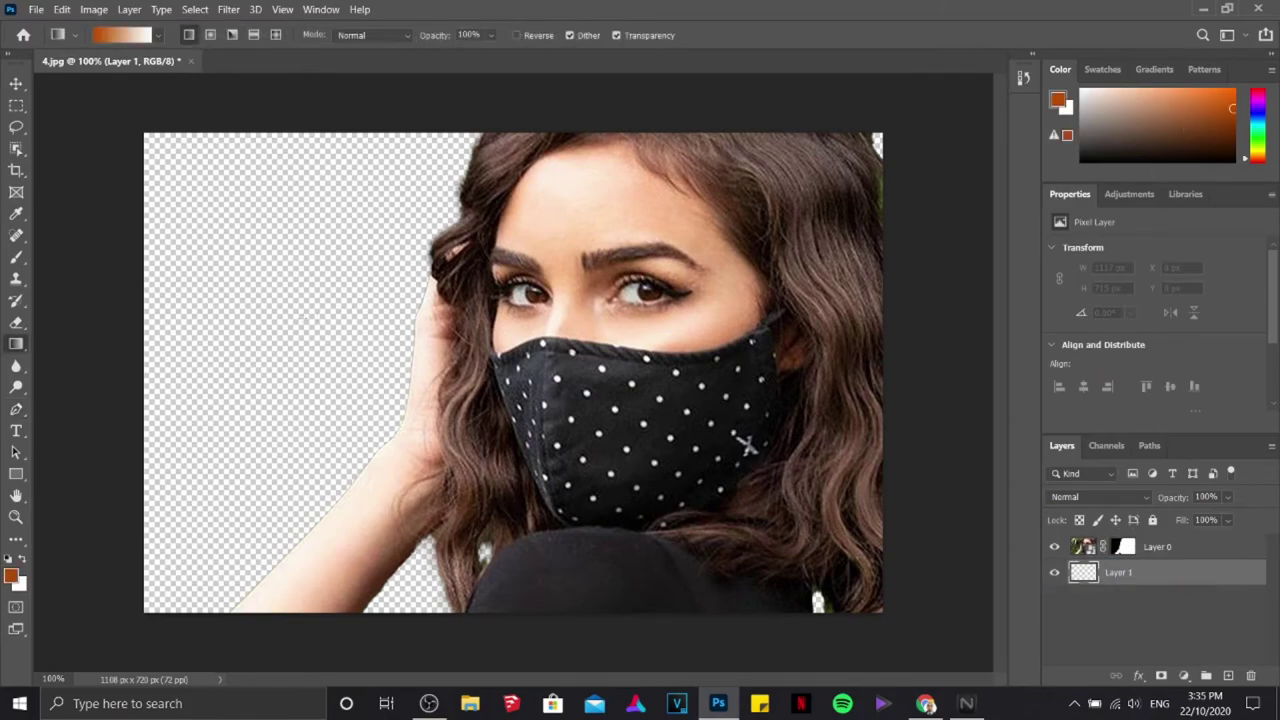
pyautogui.rightClick(15, 345)
pyautogui.click(85, 357)
pyautogui.click(225, 340)
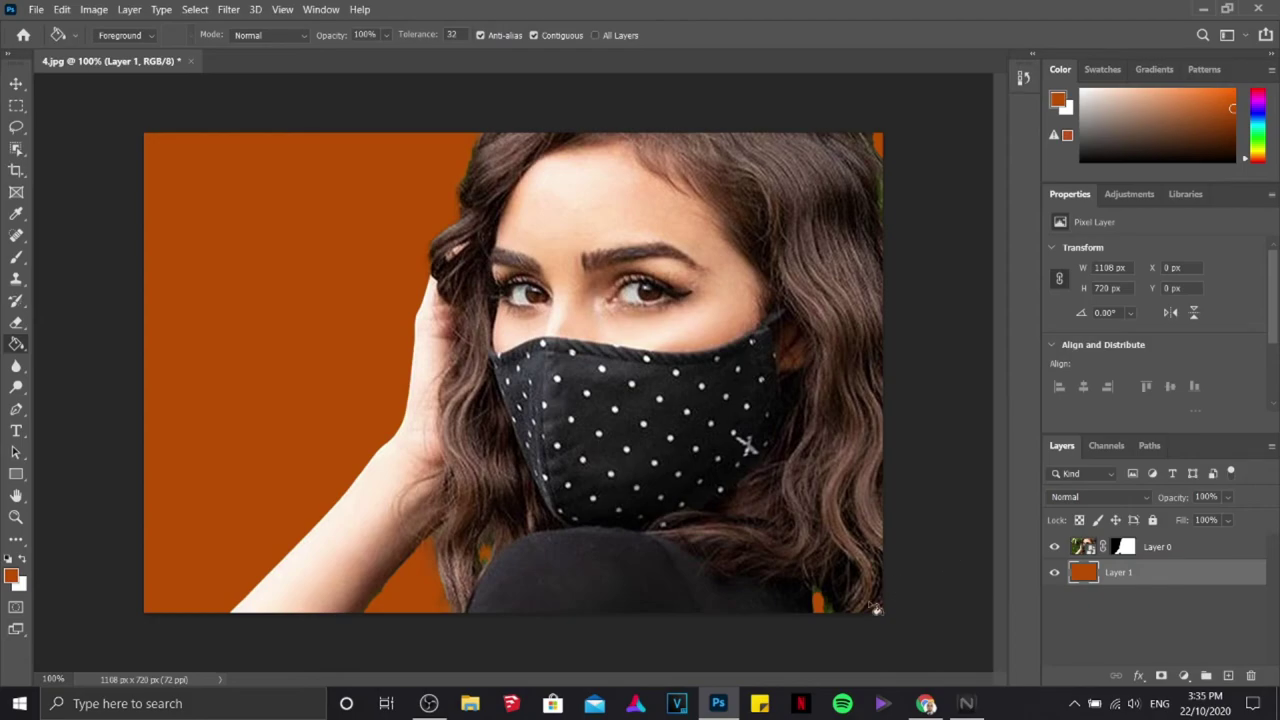
# Close 4.jpg and discard the unsaved changes
pyautogui.click(191, 61)
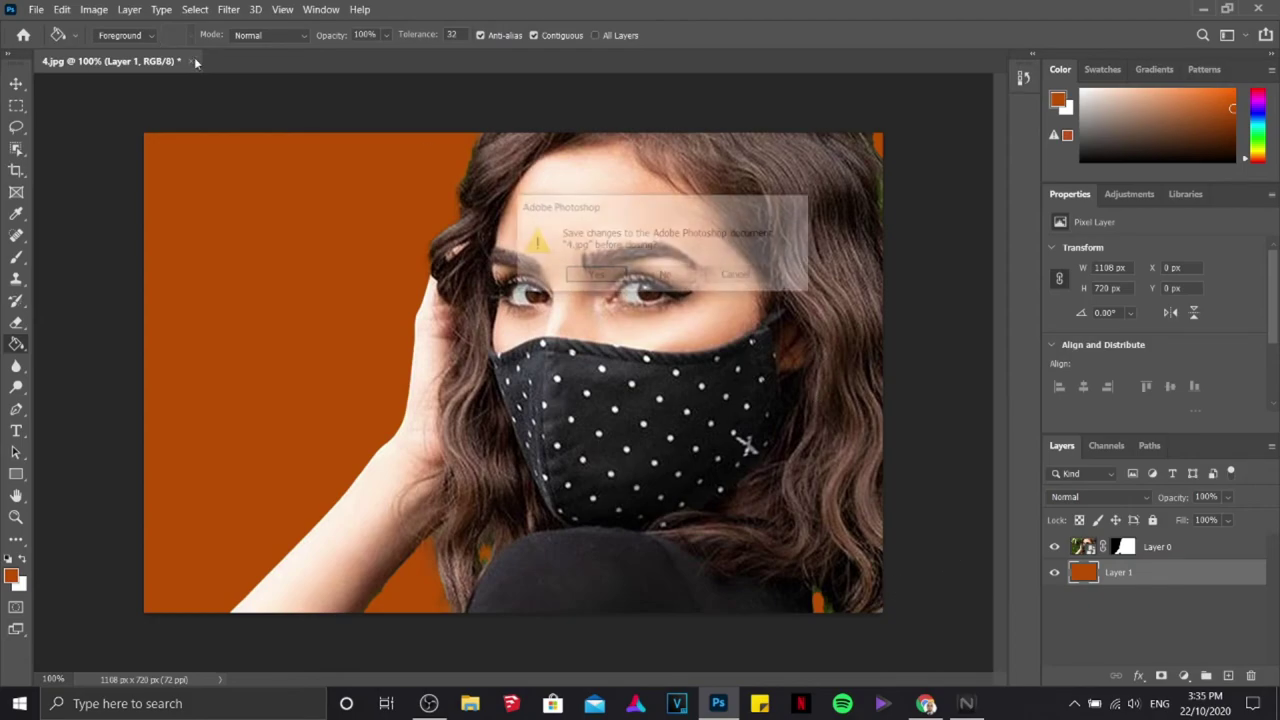
pyautogui.click(657, 279)
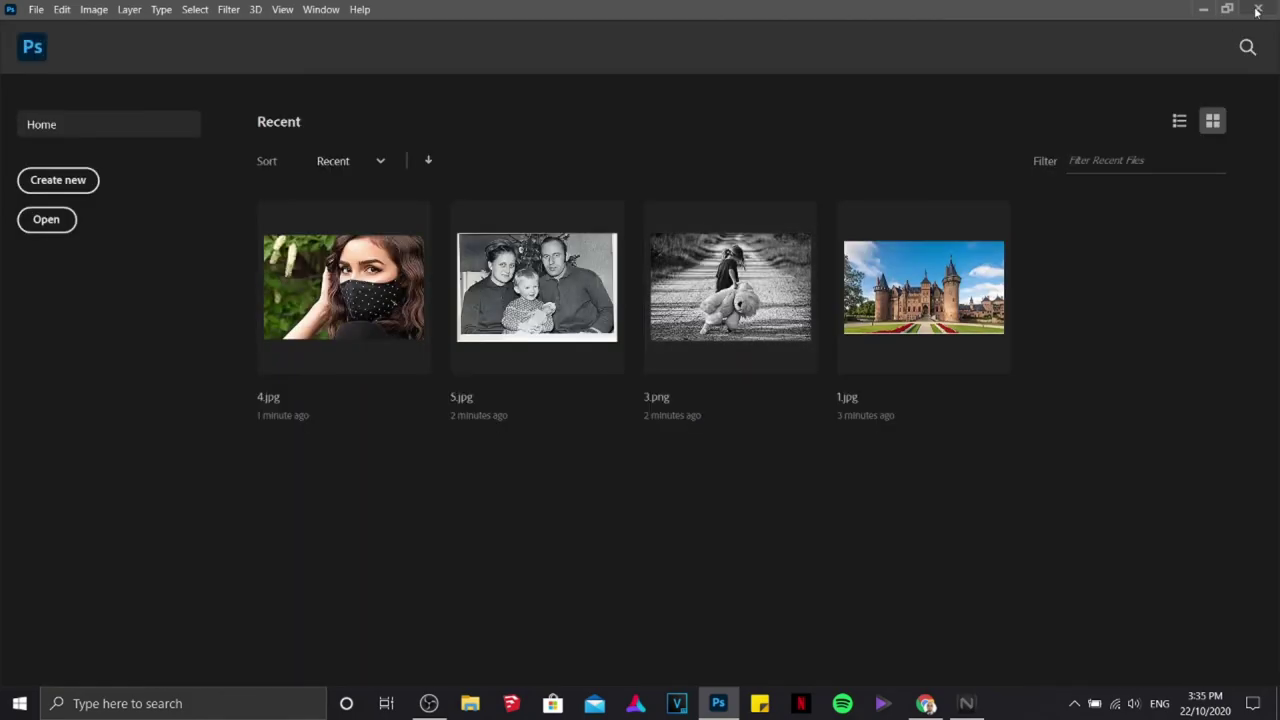